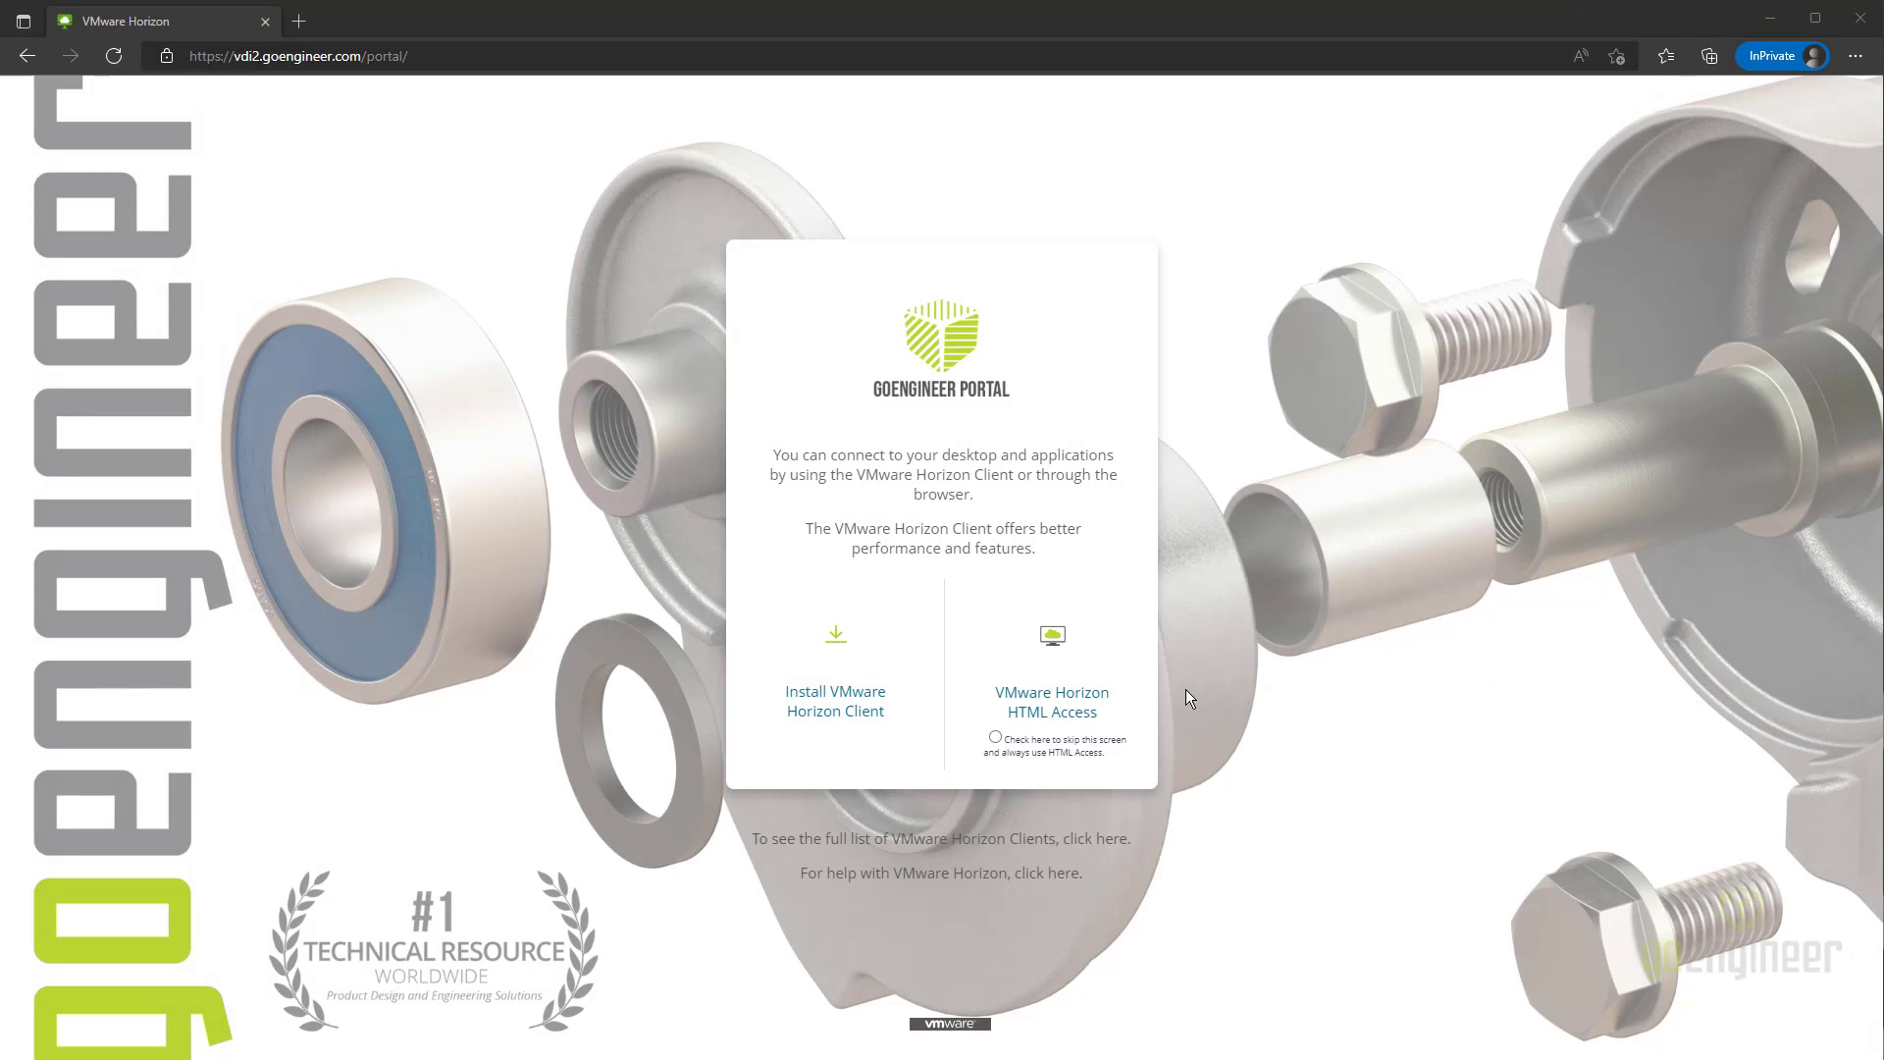
Sign in to Horizon HTML Access with the account username and password to reach the remote desktop.
{"action": "left_click", "coordinate": [1070, 699]}
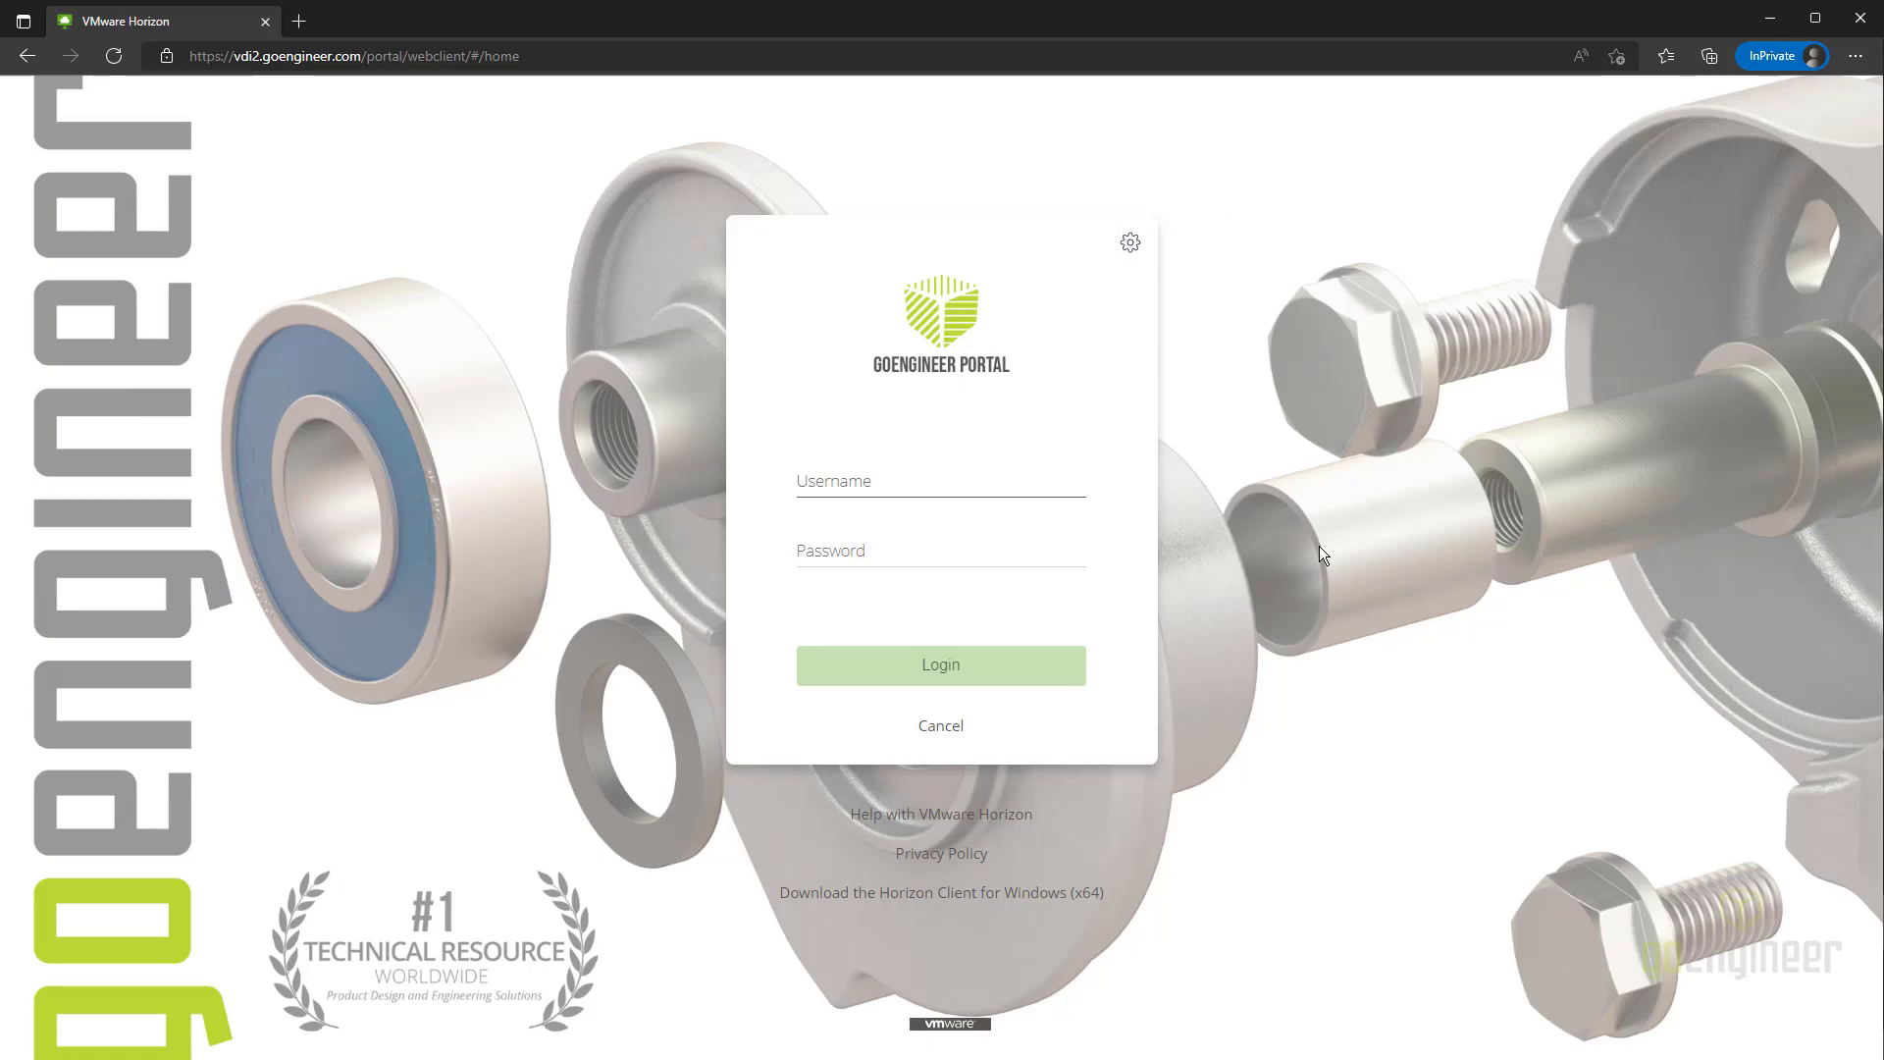
{"action": "type", "text": "user"}
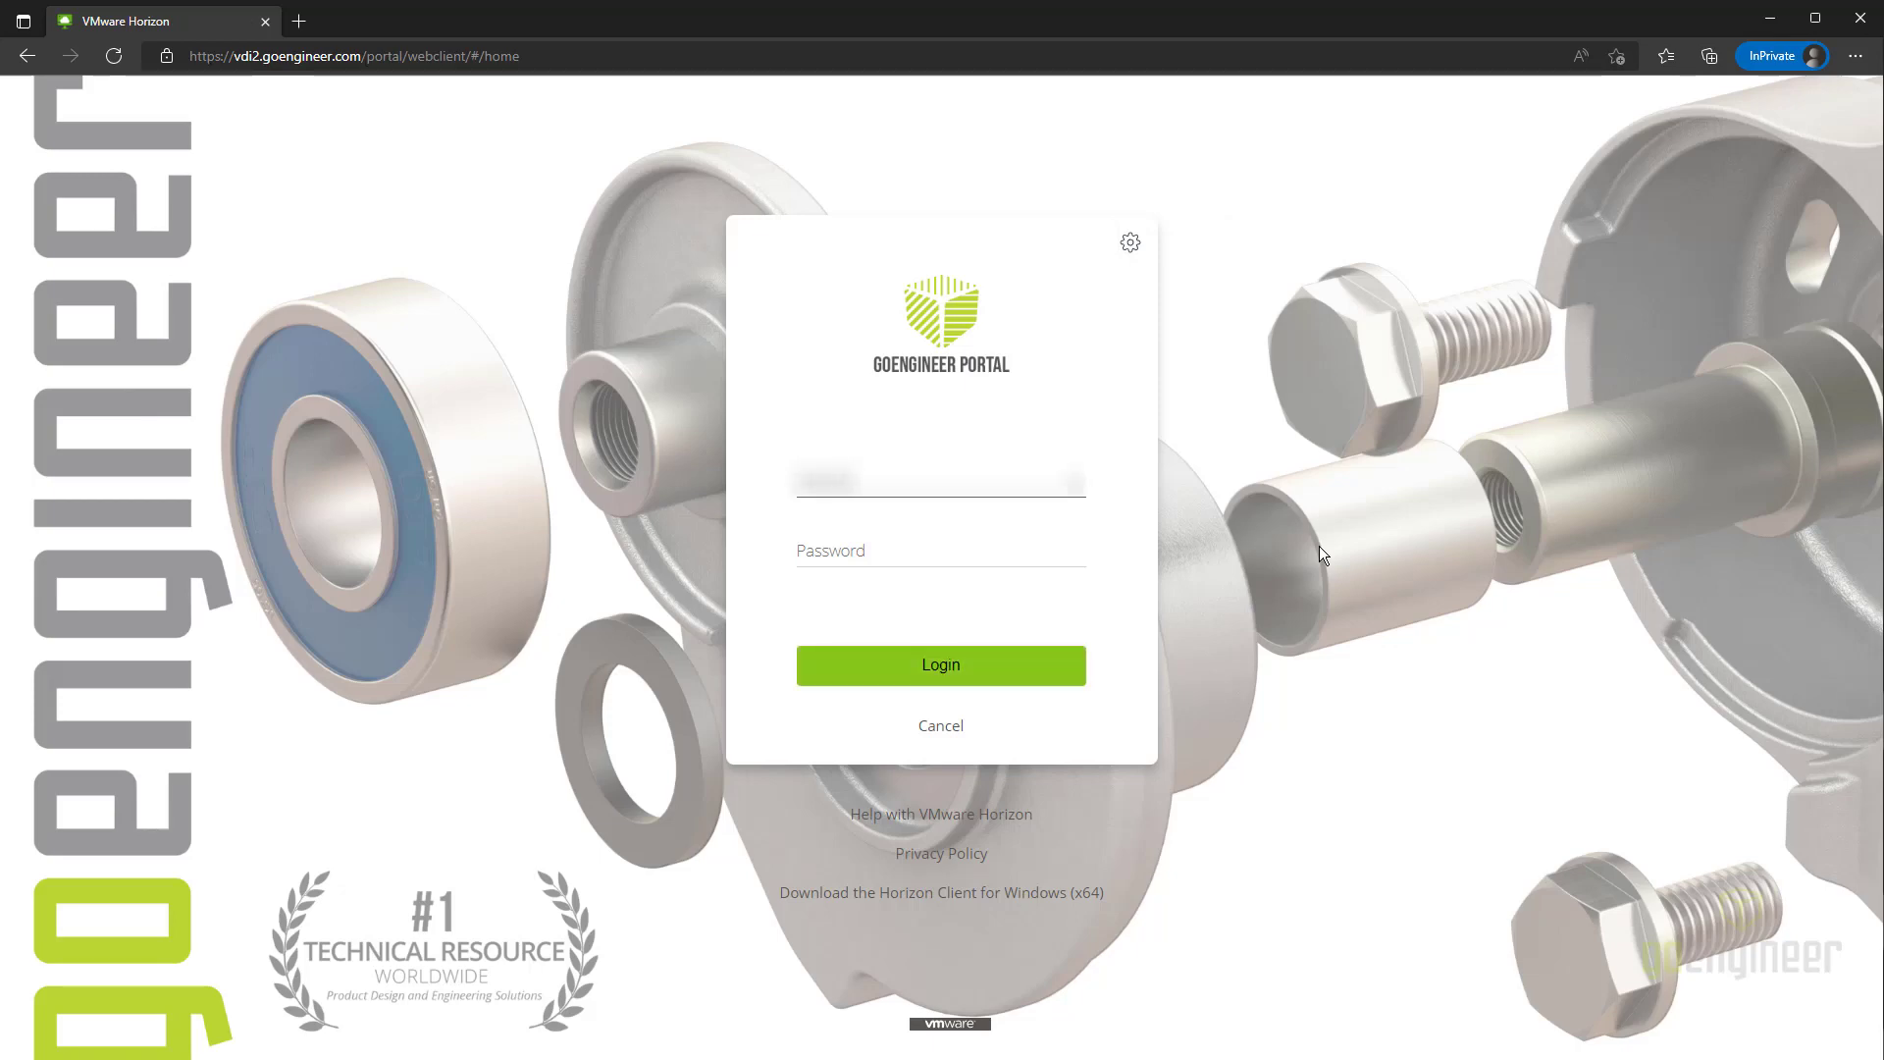
{"action": "key", "text": "Tab"}
{"action": "key", "text": "ctrl+v"}
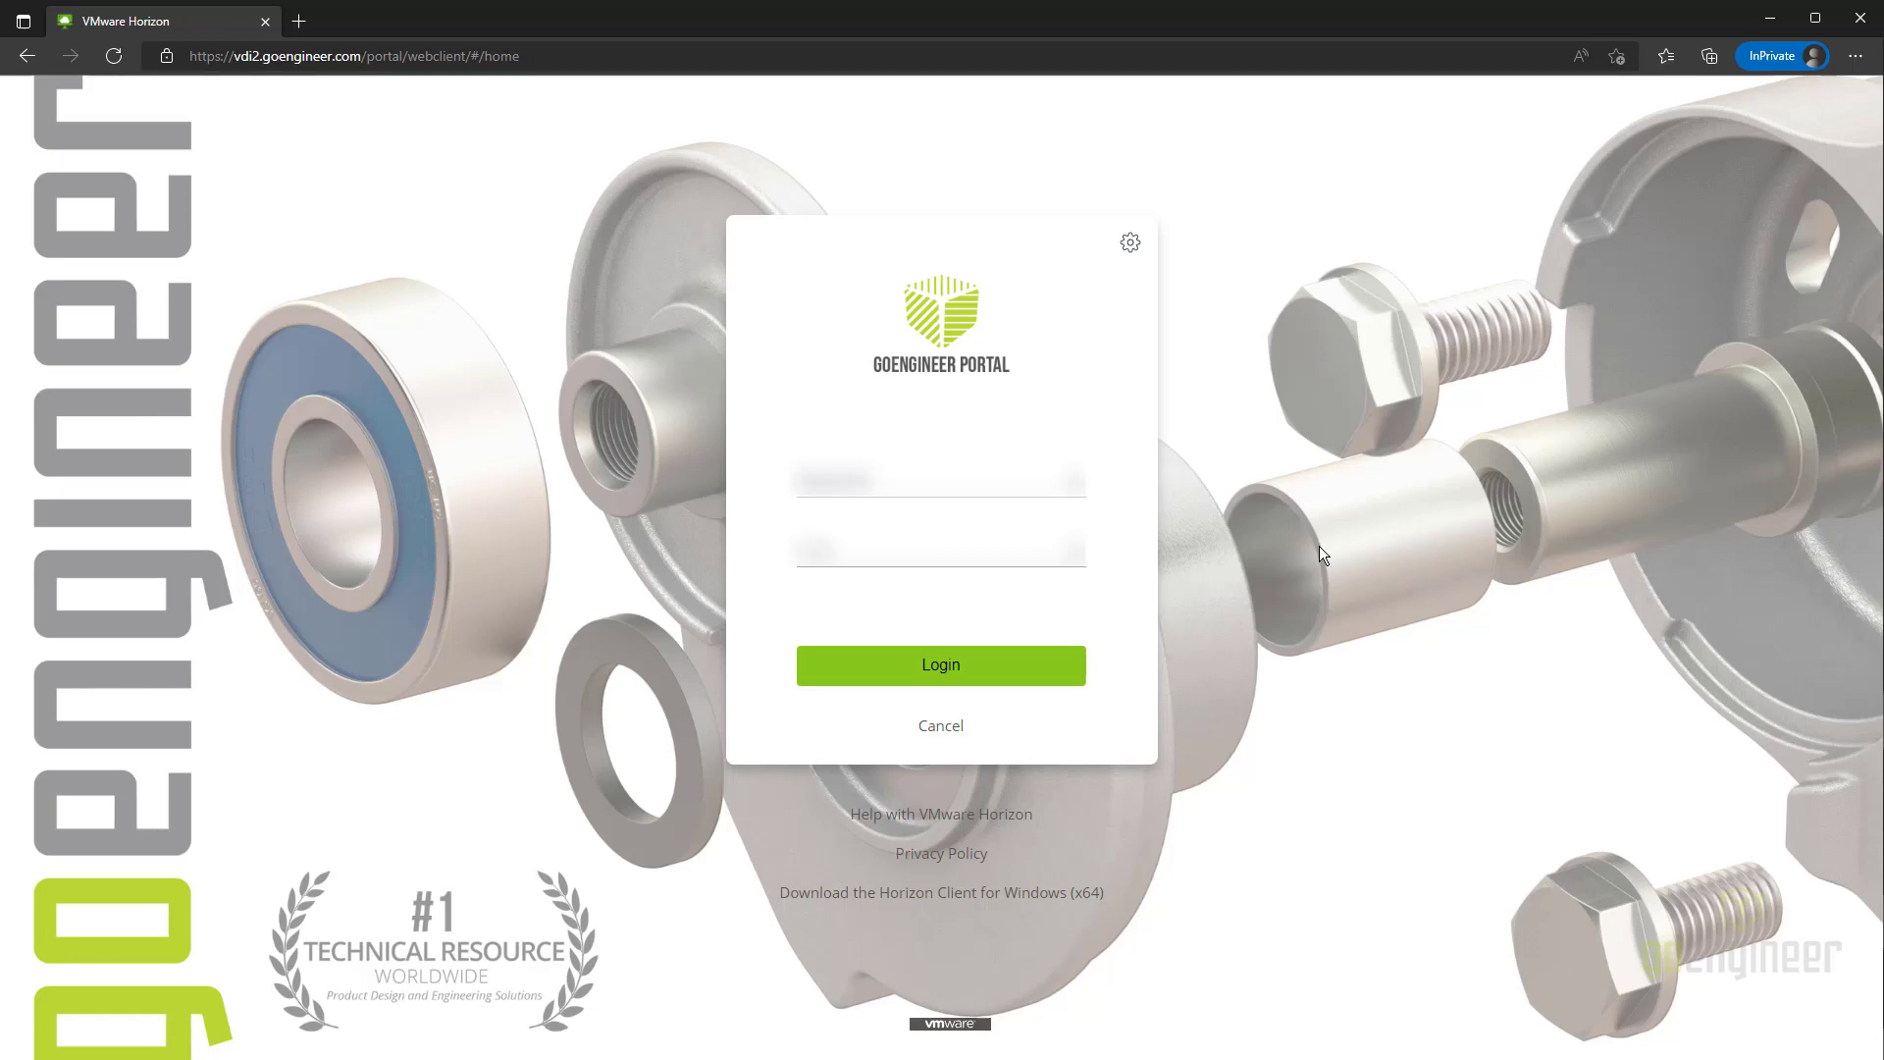
{"action": "key", "text": "Return"}
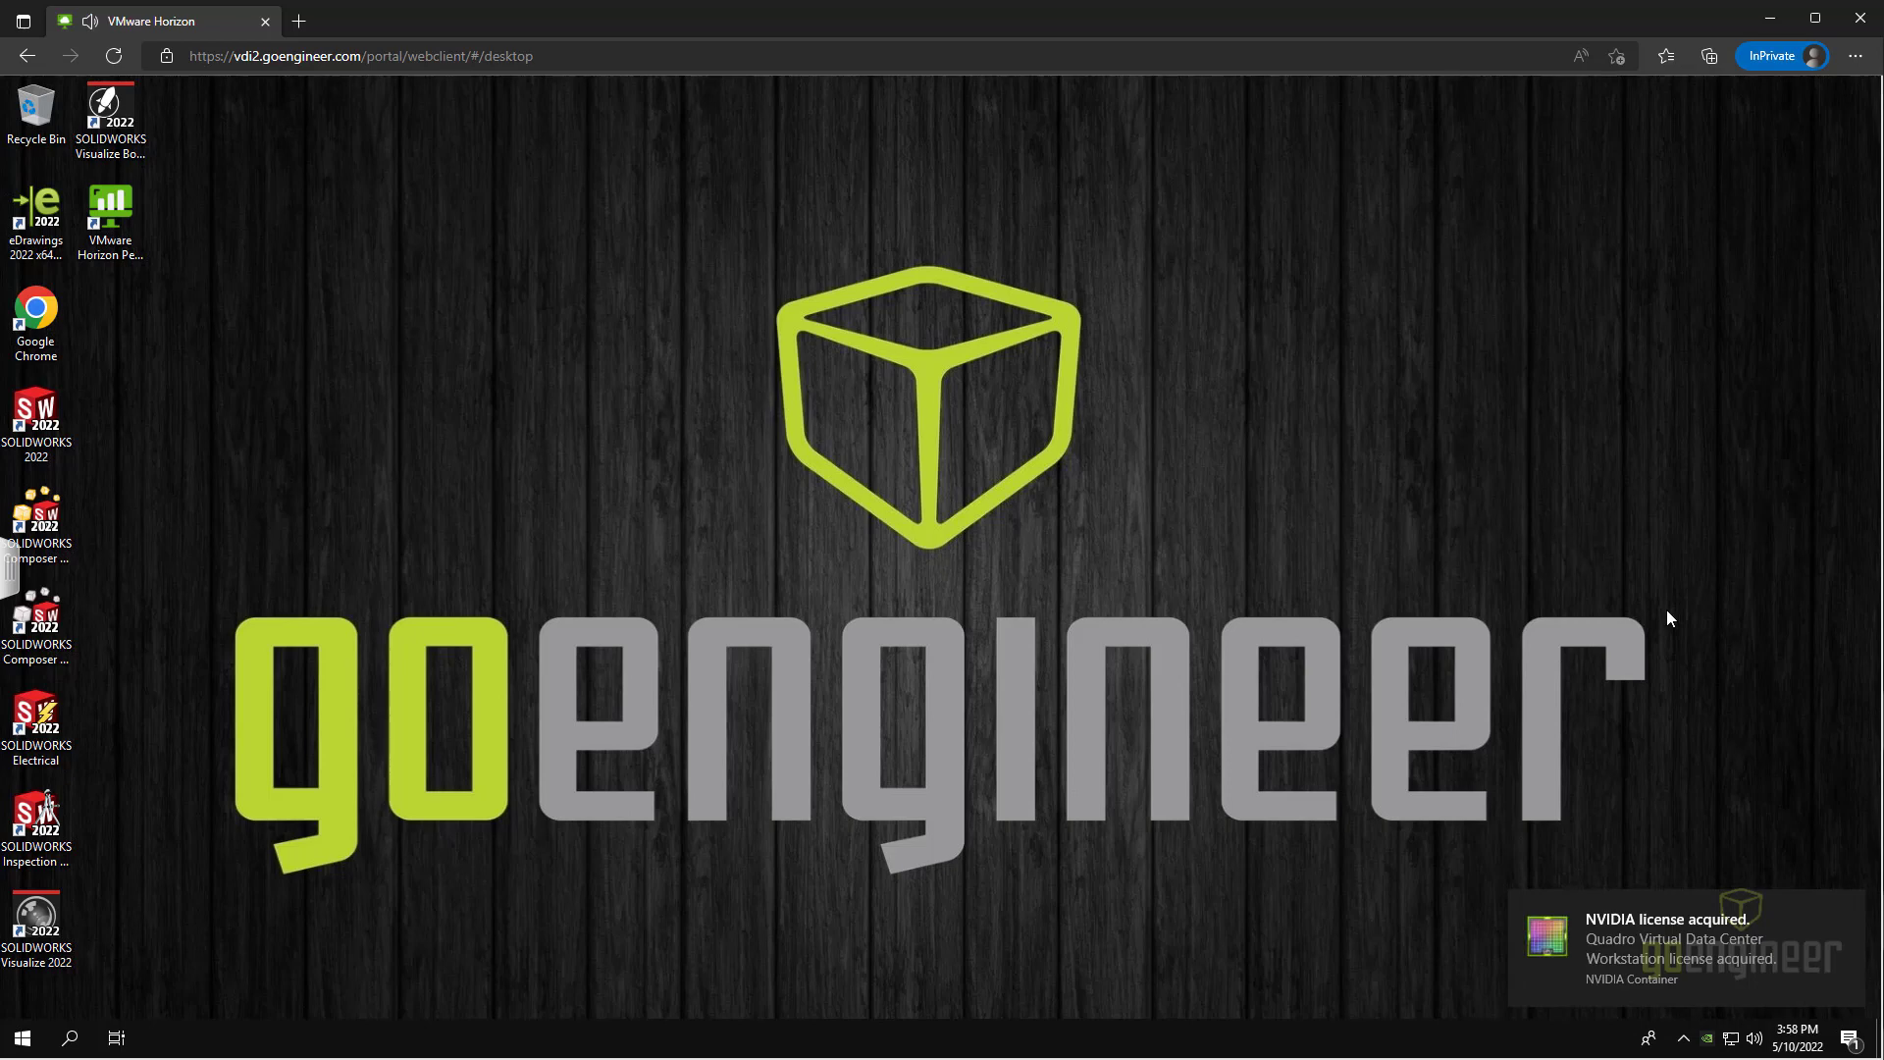
Dismiss the NVIDIA license notification and launch SOLIDWORKS 2022 from its desktop shortcut.
{"action": "left_click", "coordinate": [1850, 1038]}
{"action": "left_click", "coordinate": [670, 628]}
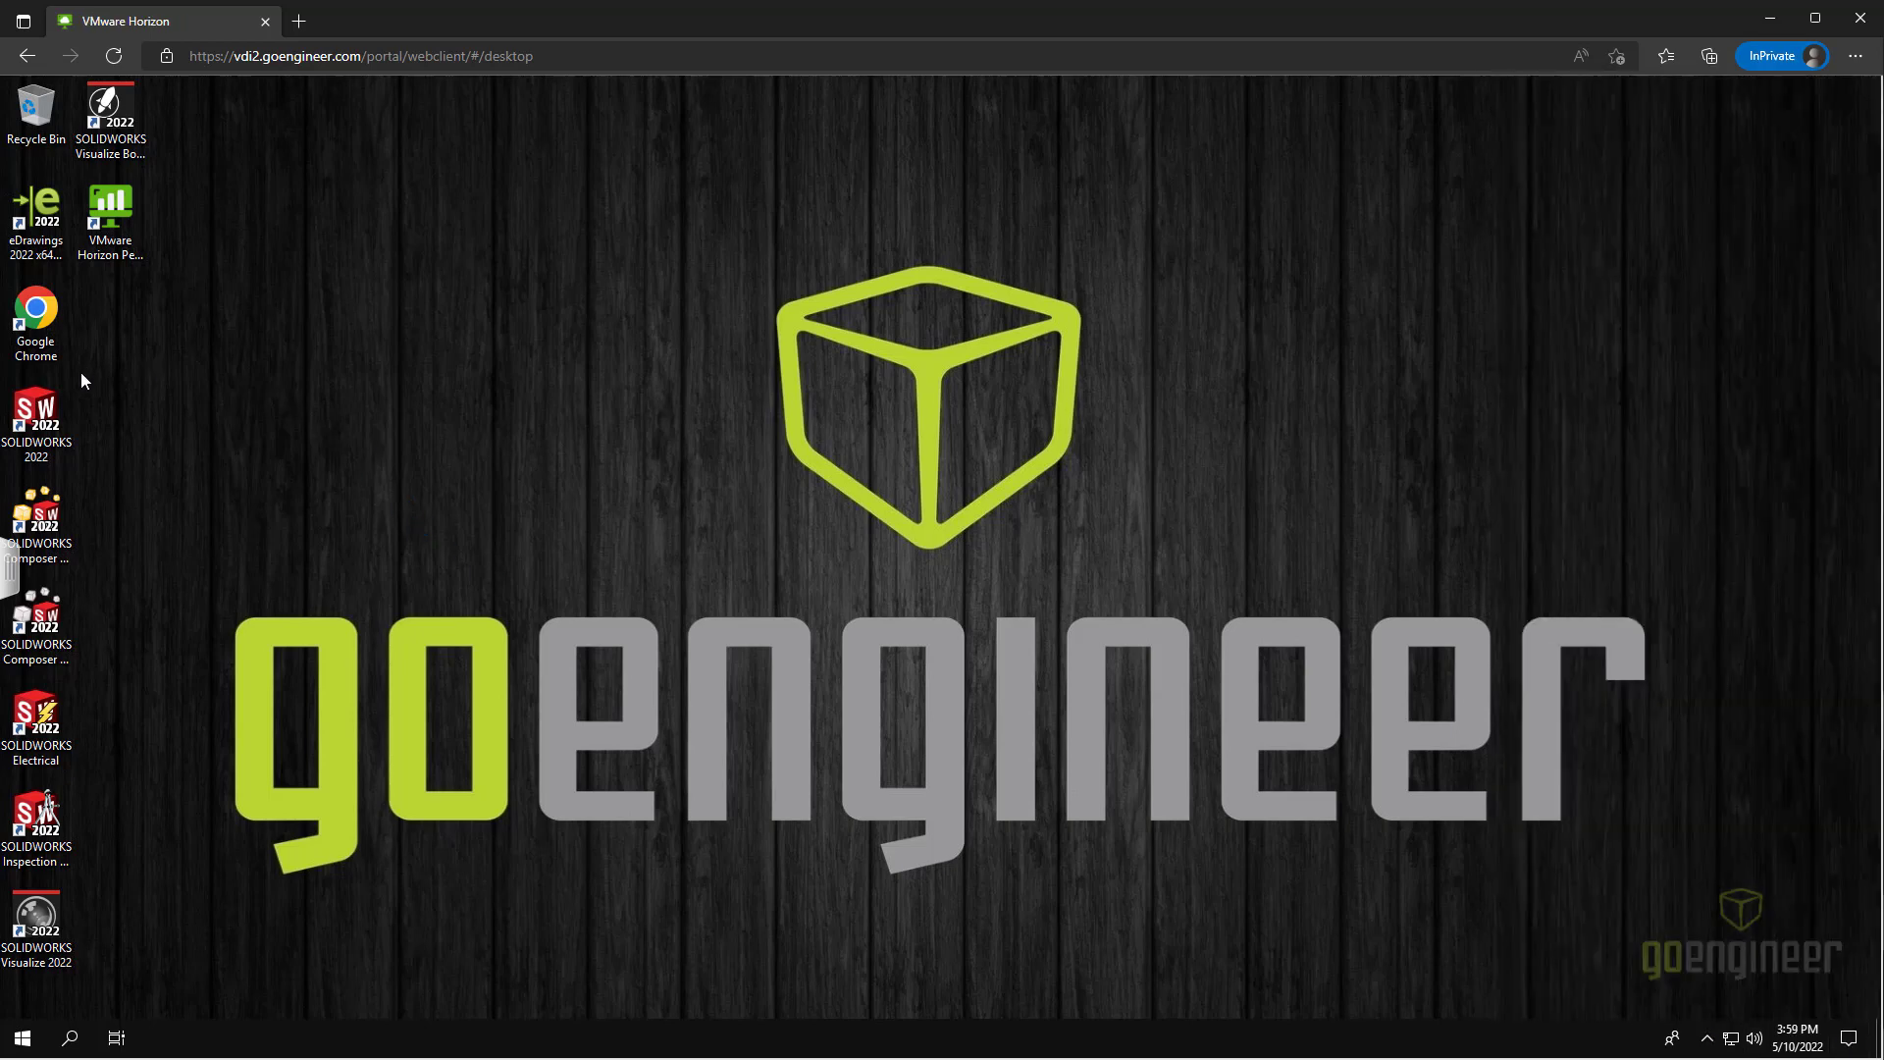
{"action": "double_click", "coordinate": [40, 413]}
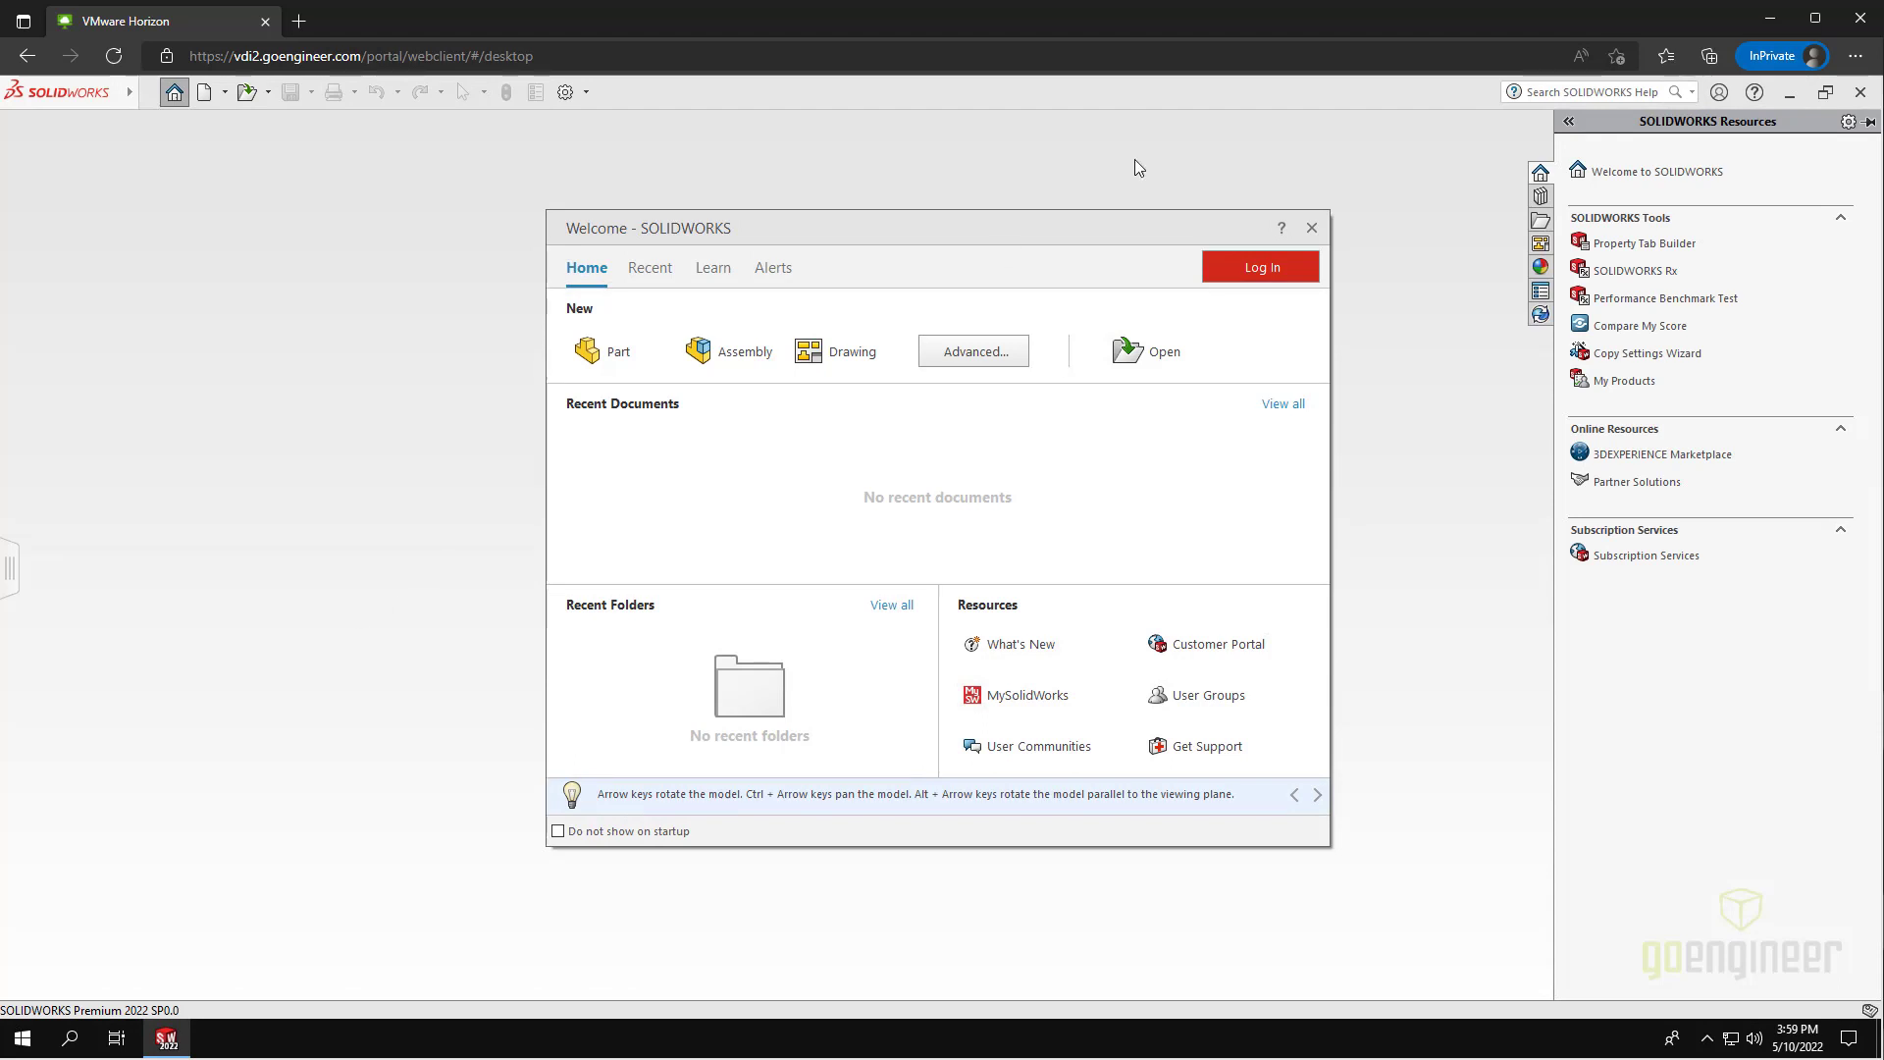
Close the SOLIDWORKS Welcome window and start File Explorer by searching 'file' in Start.
{"action": "left_click", "coordinate": [1315, 227]}
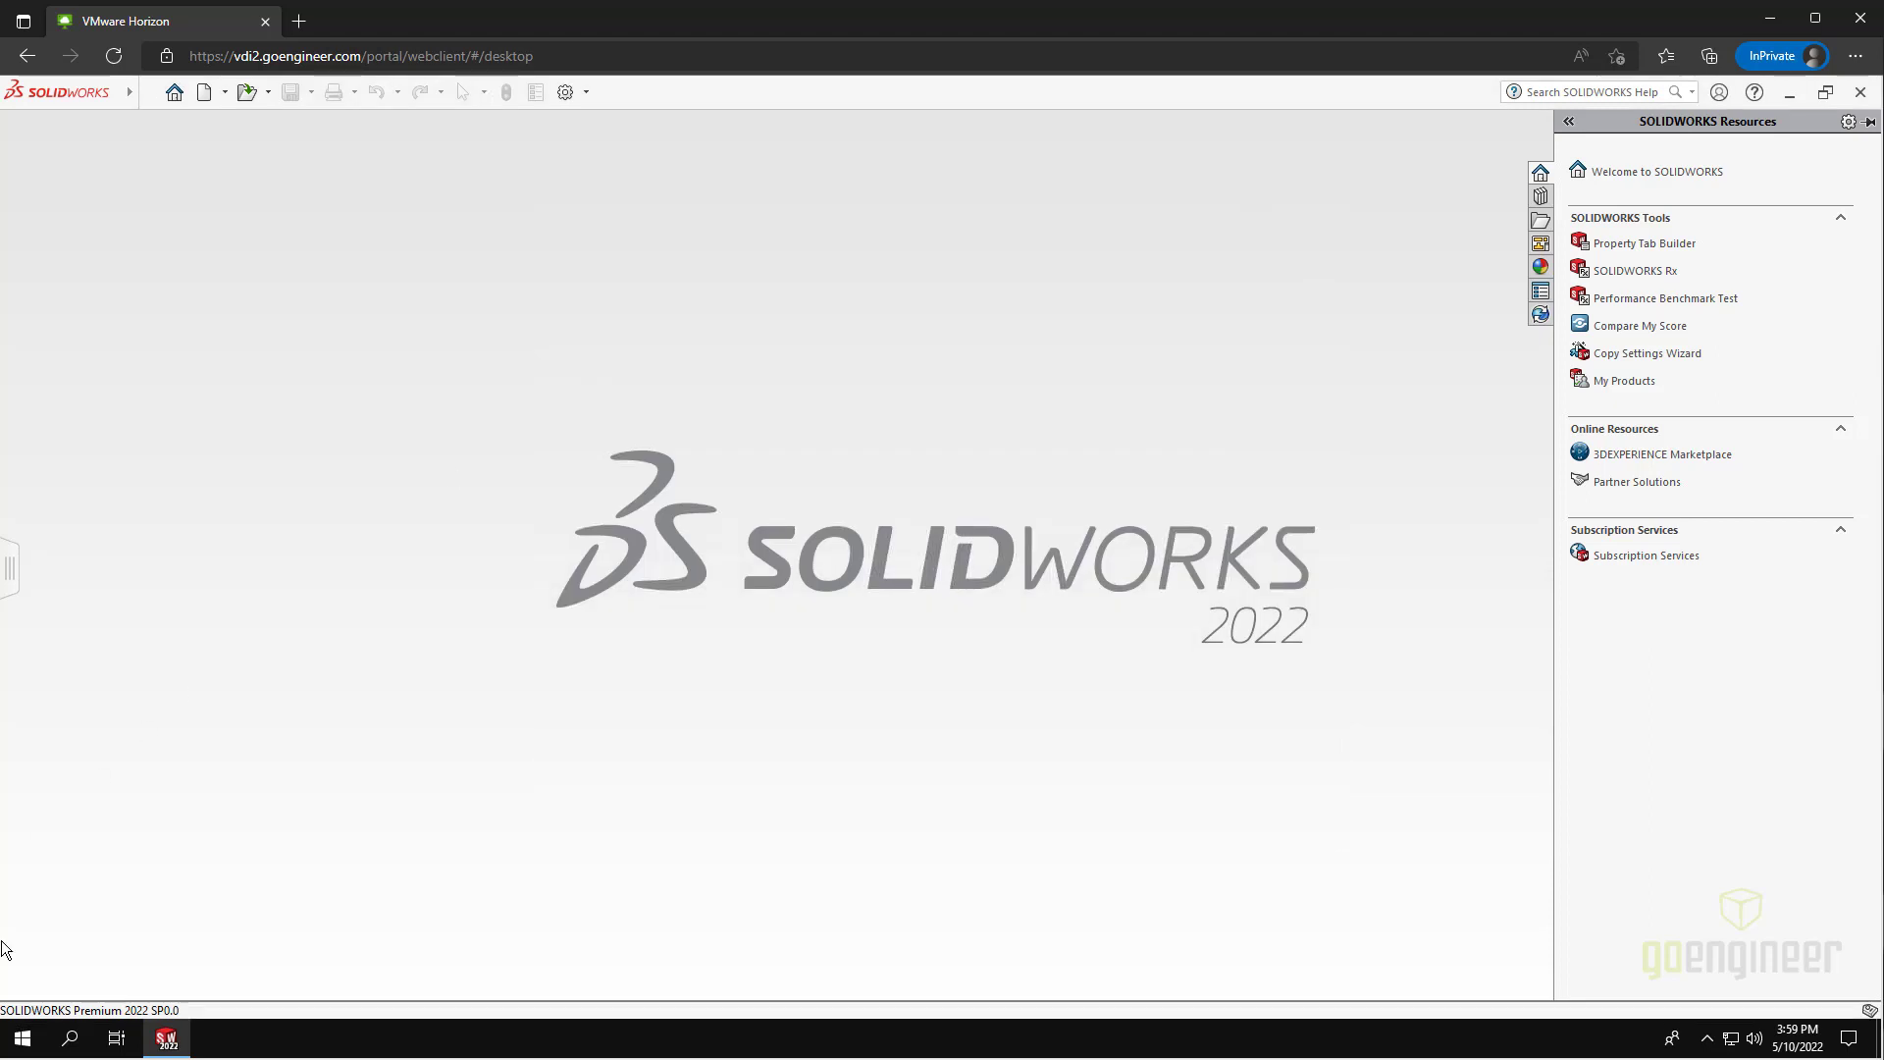
{"action": "left_click", "coordinate": [23, 1039]}
{"action": "scroll", "coordinate": [167, 849], "scroll_direction": "down", "scroll_amount": 3}
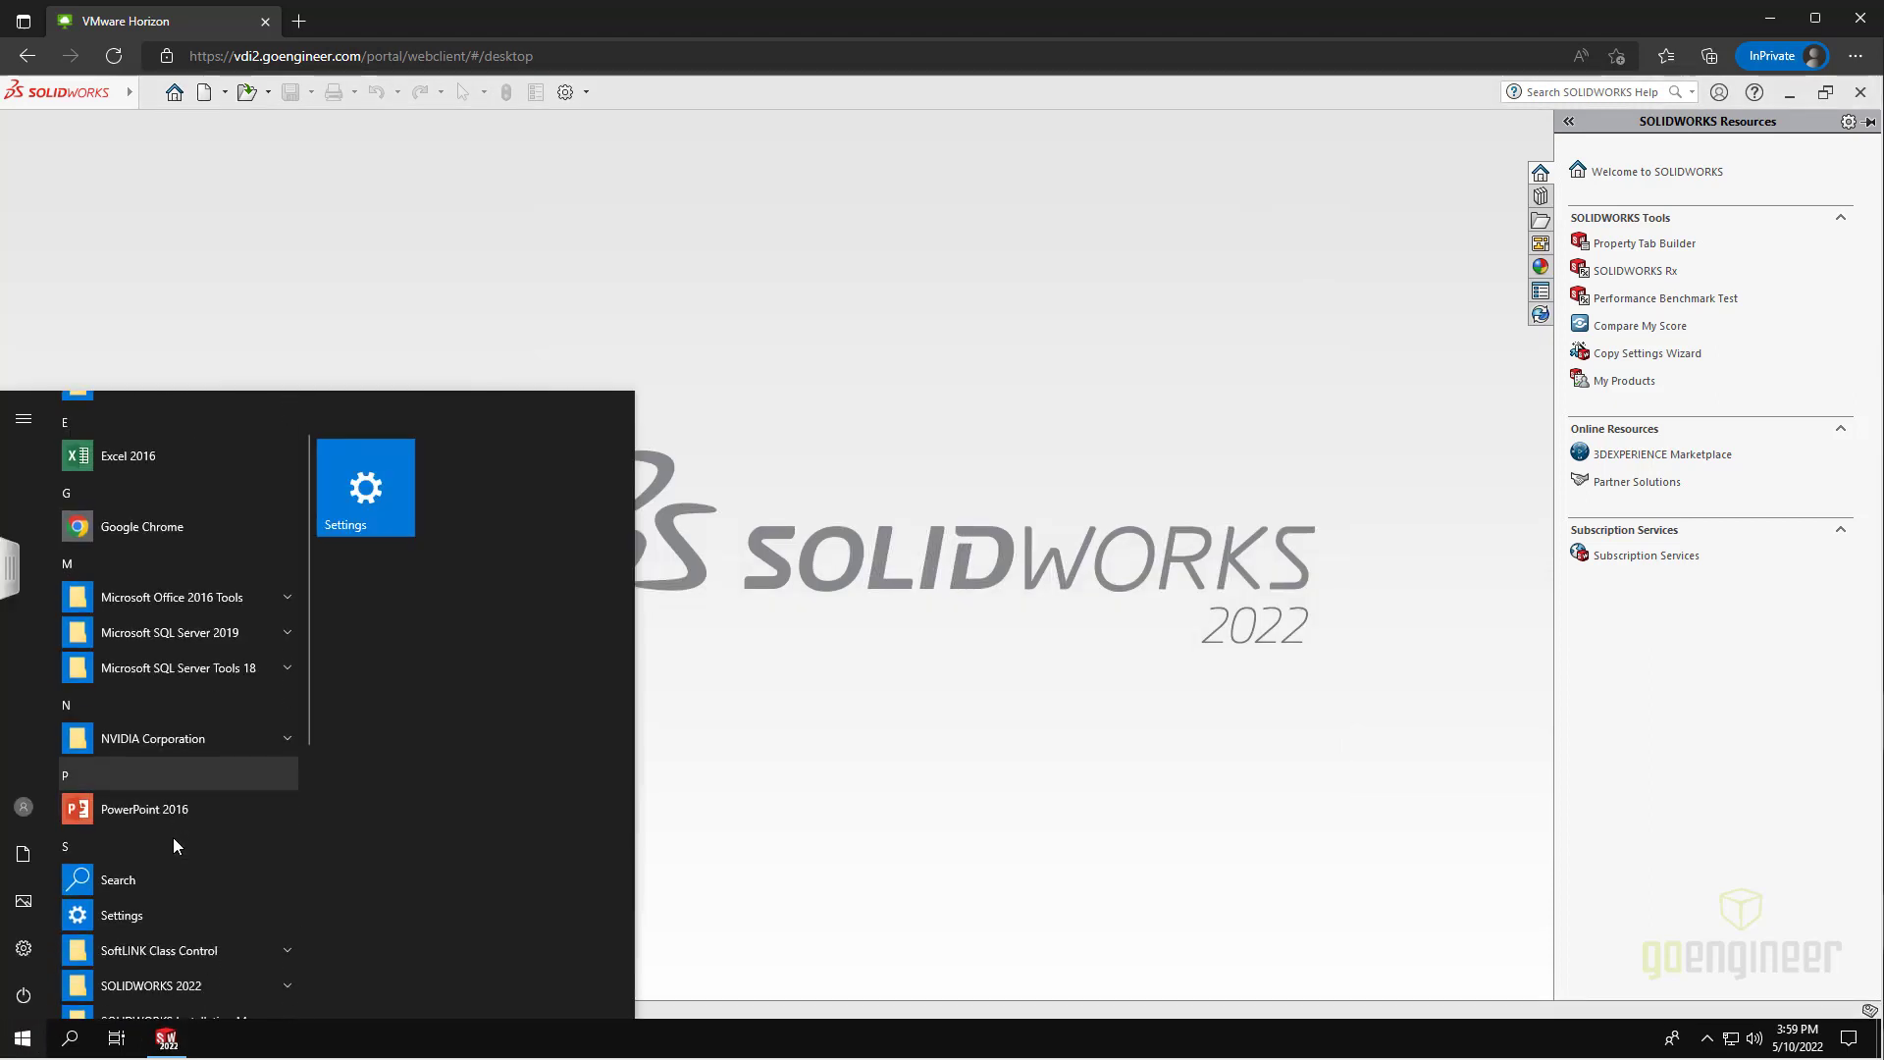
{"action": "scroll", "coordinate": [174, 840], "scroll_direction": "up", "scroll_amount": 2}
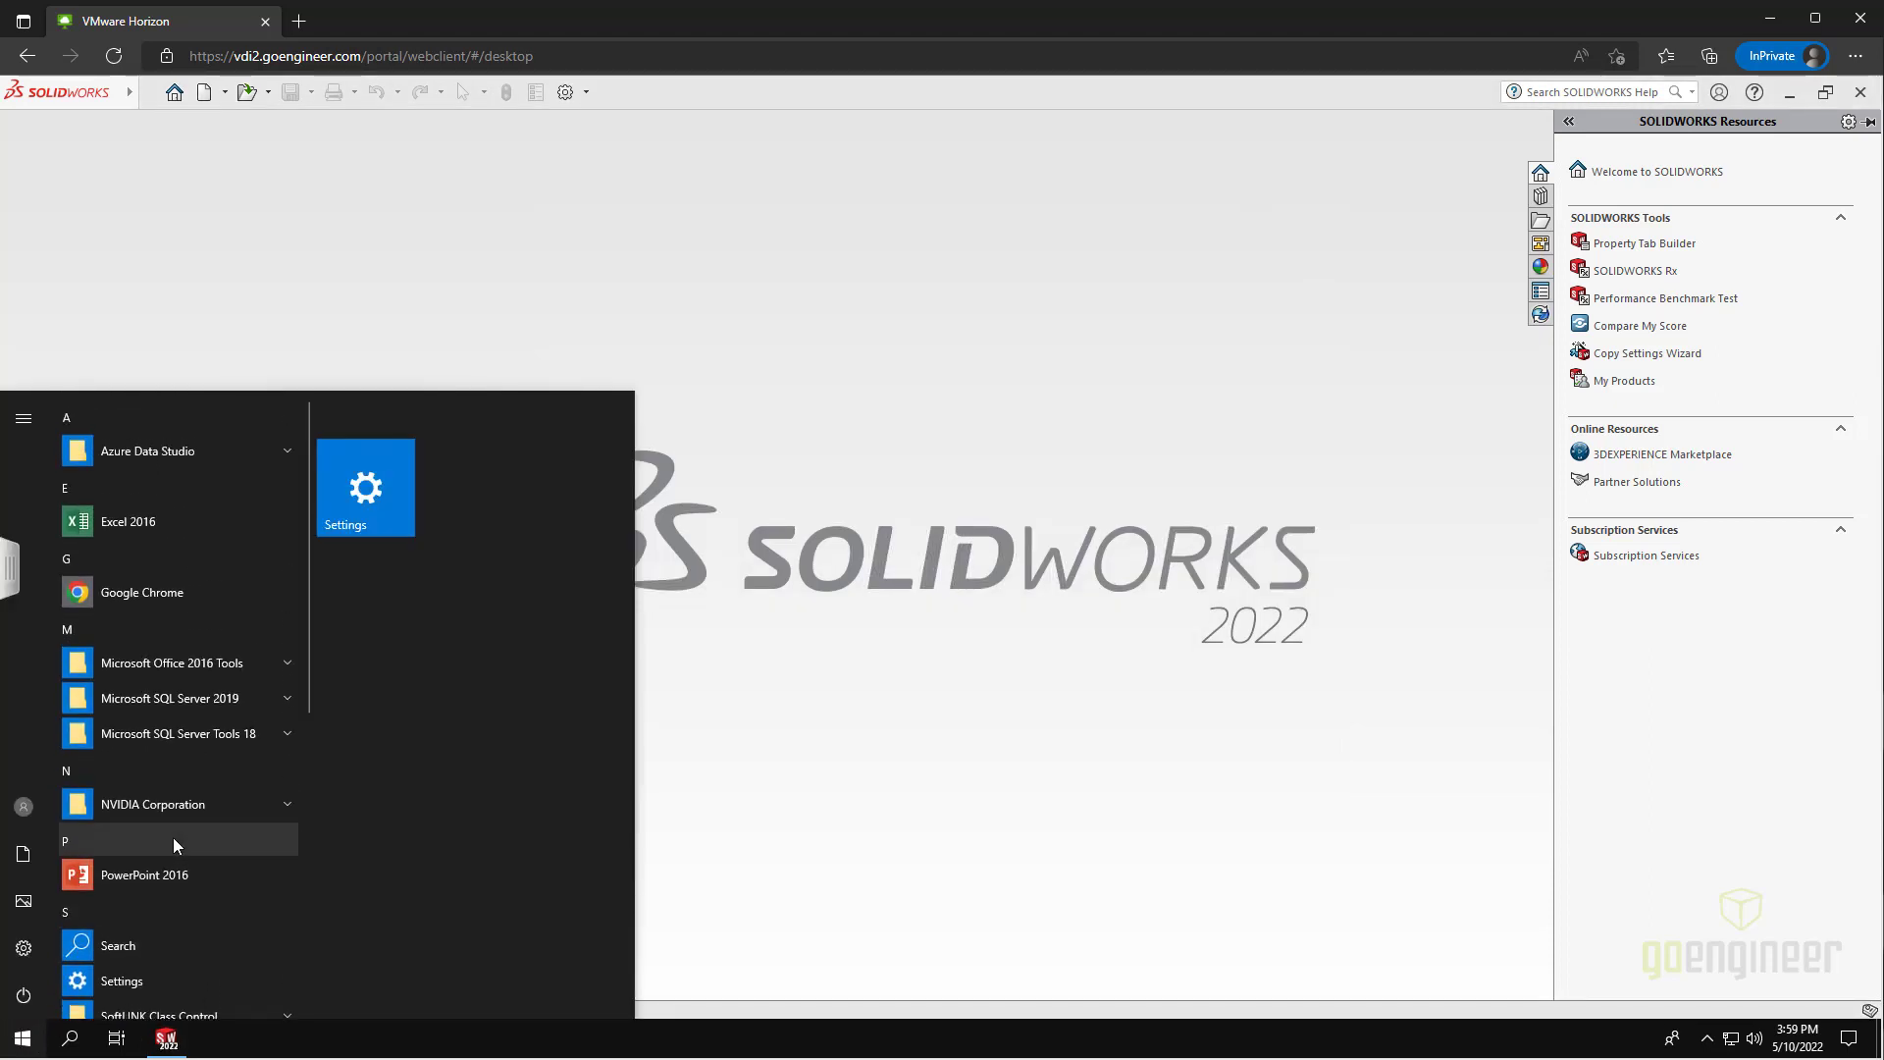
{"action": "type", "text": "file"}
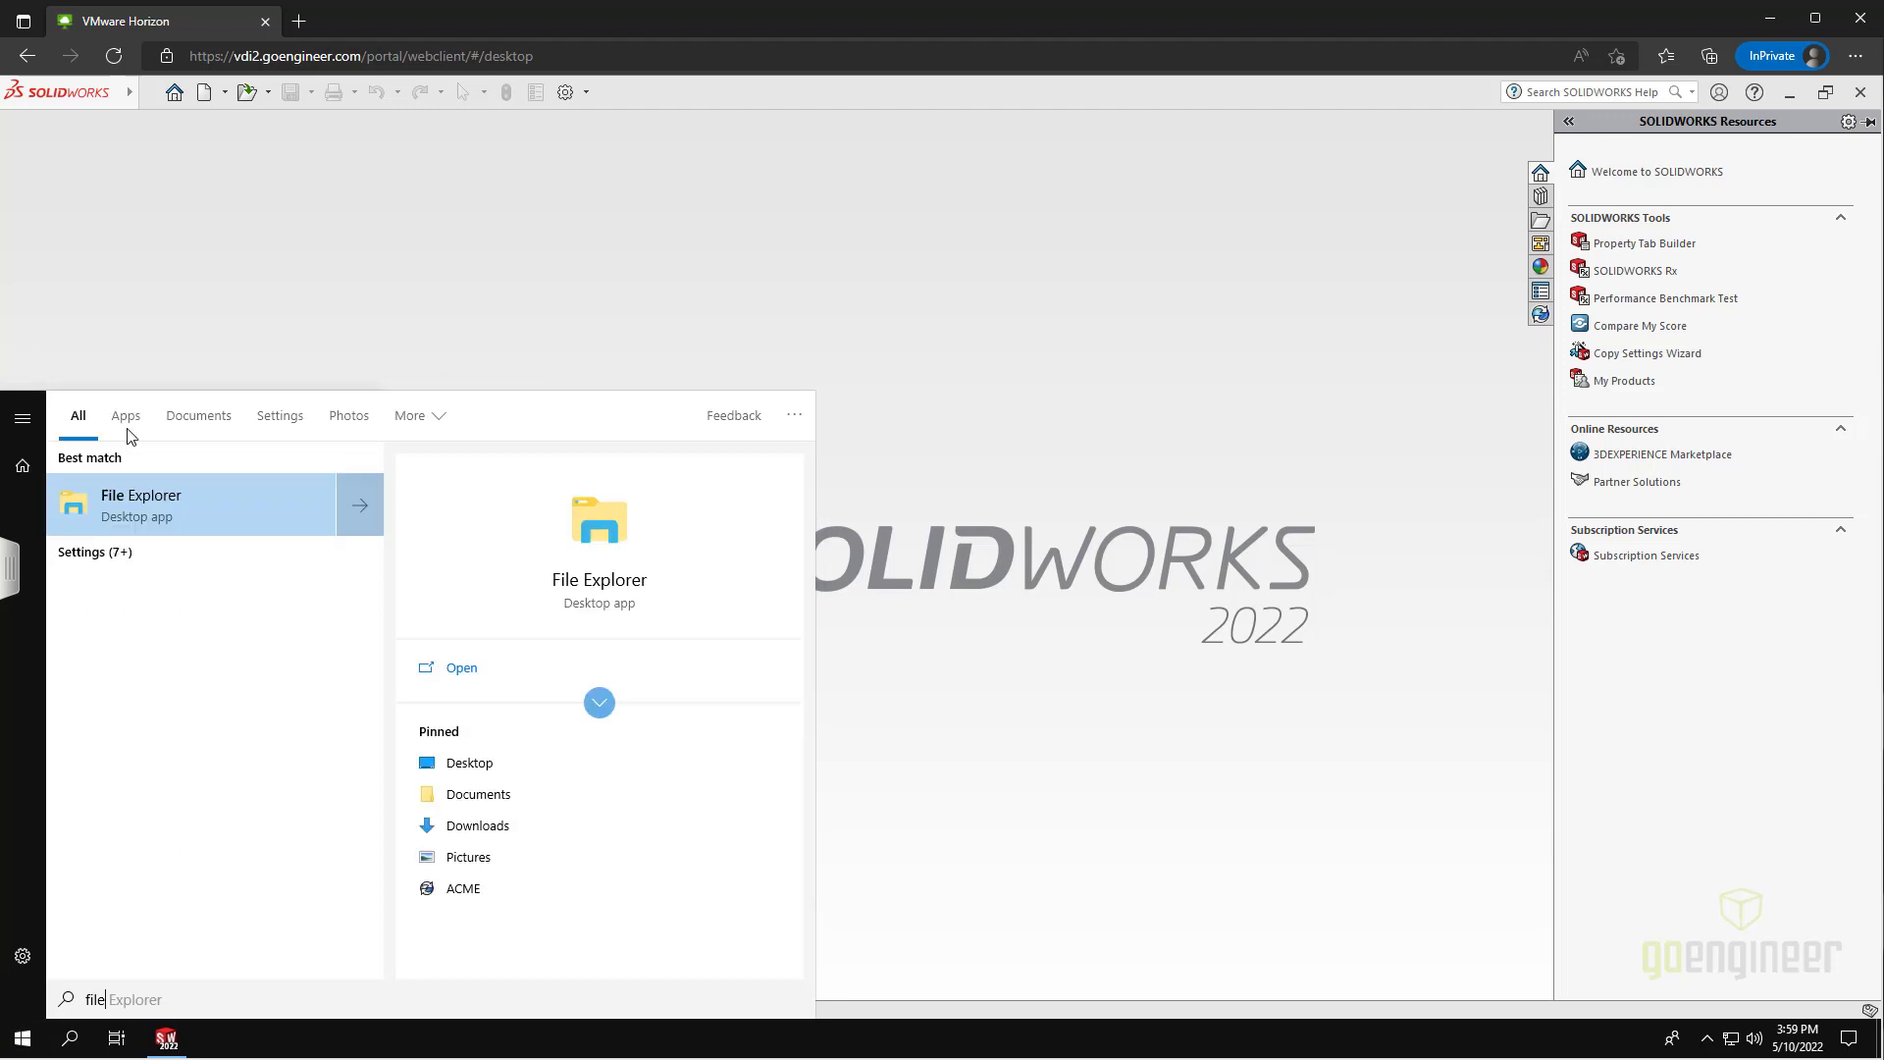
{"action": "left_click", "coordinate": [185, 510]}
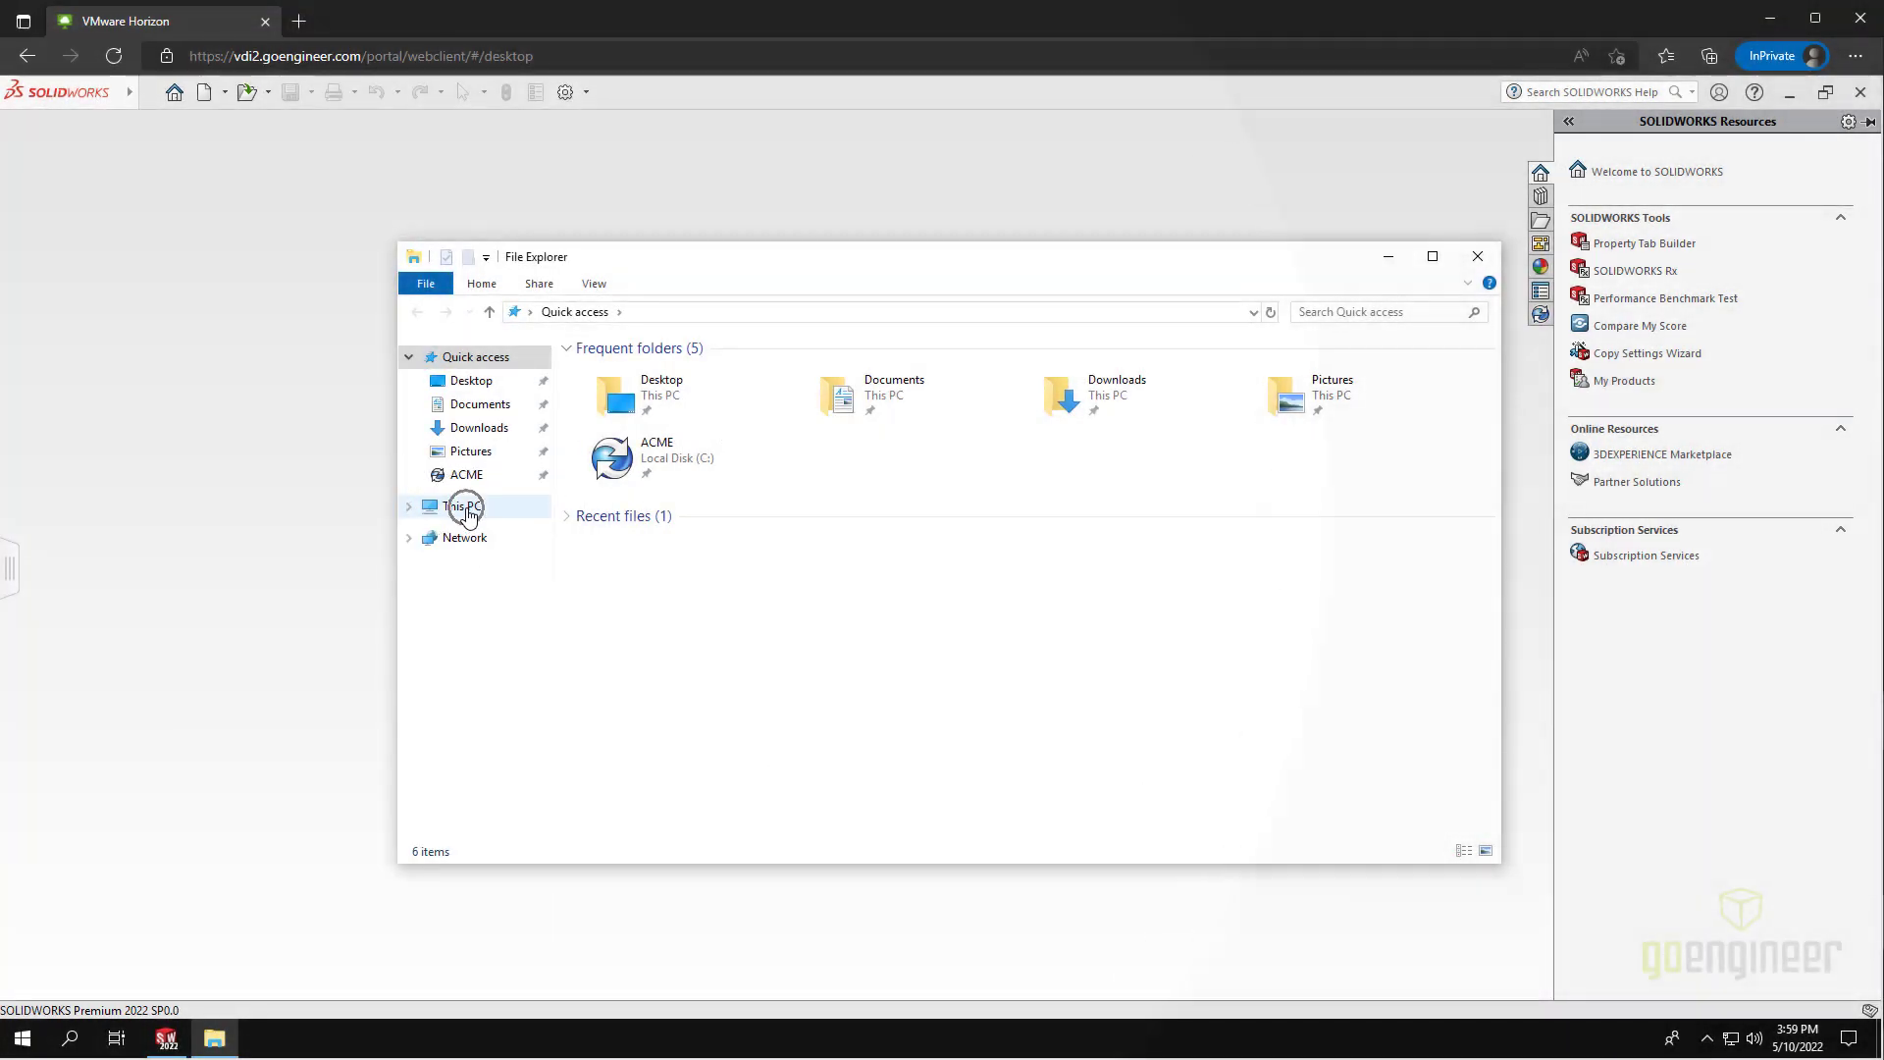
Browse This PC > VDI Files (T:) > 2022 SOLIDWORKS Training Files and select the Essentials archive.
{"action": "left_click", "coordinate": [468, 509]}
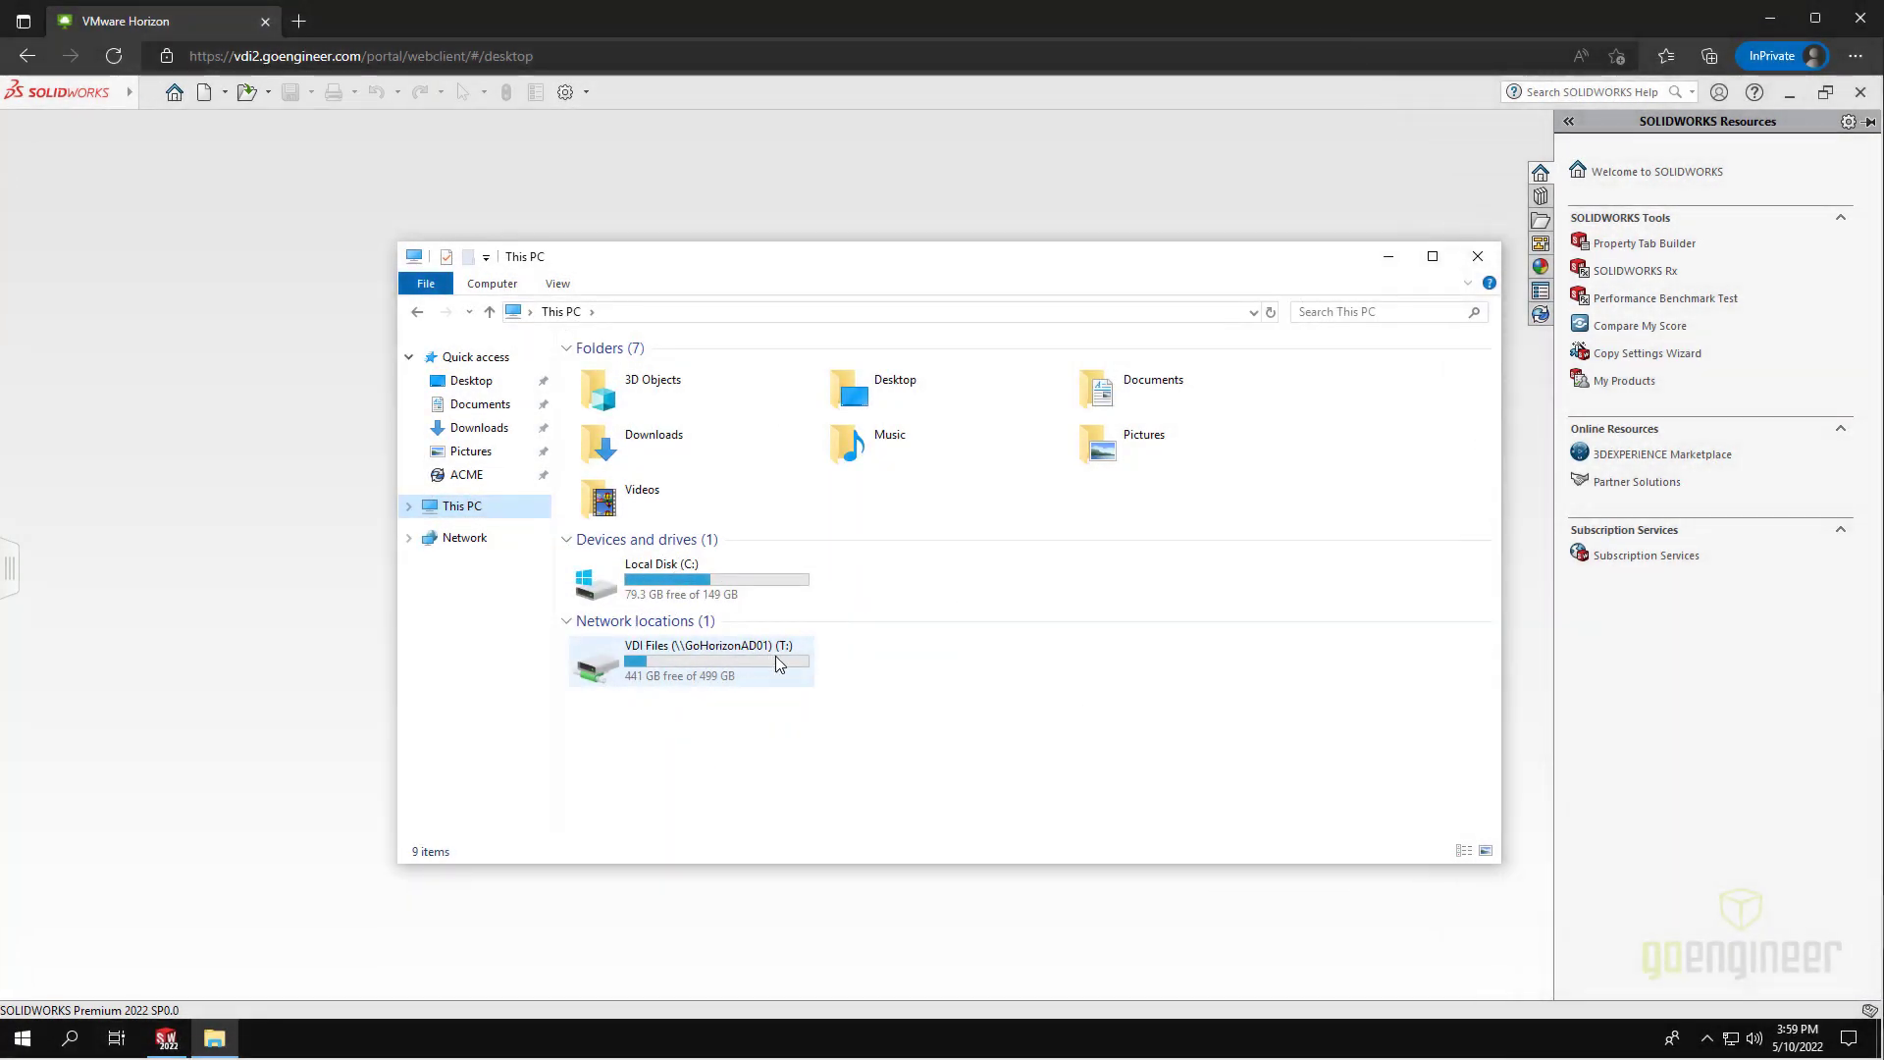
{"action": "double_click", "coordinate": [785, 659]}
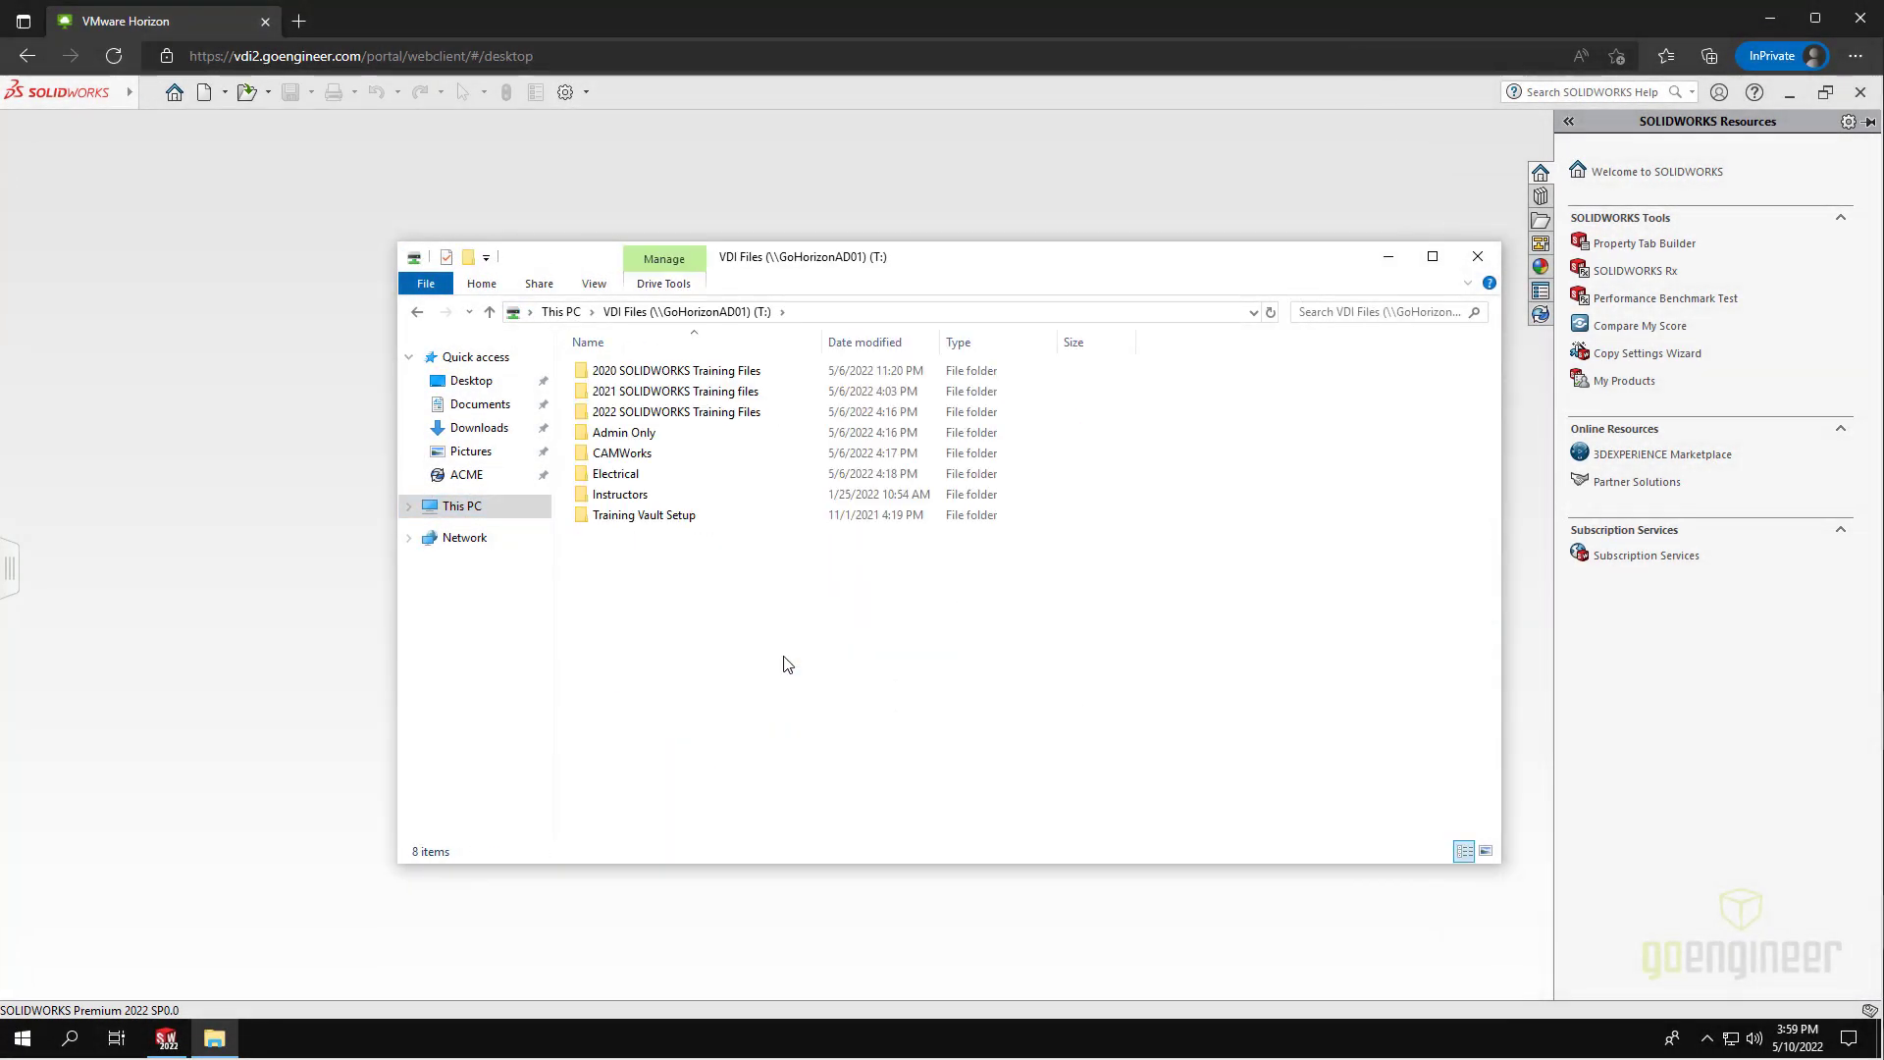
{"action": "double_click", "coordinate": [675, 414]}
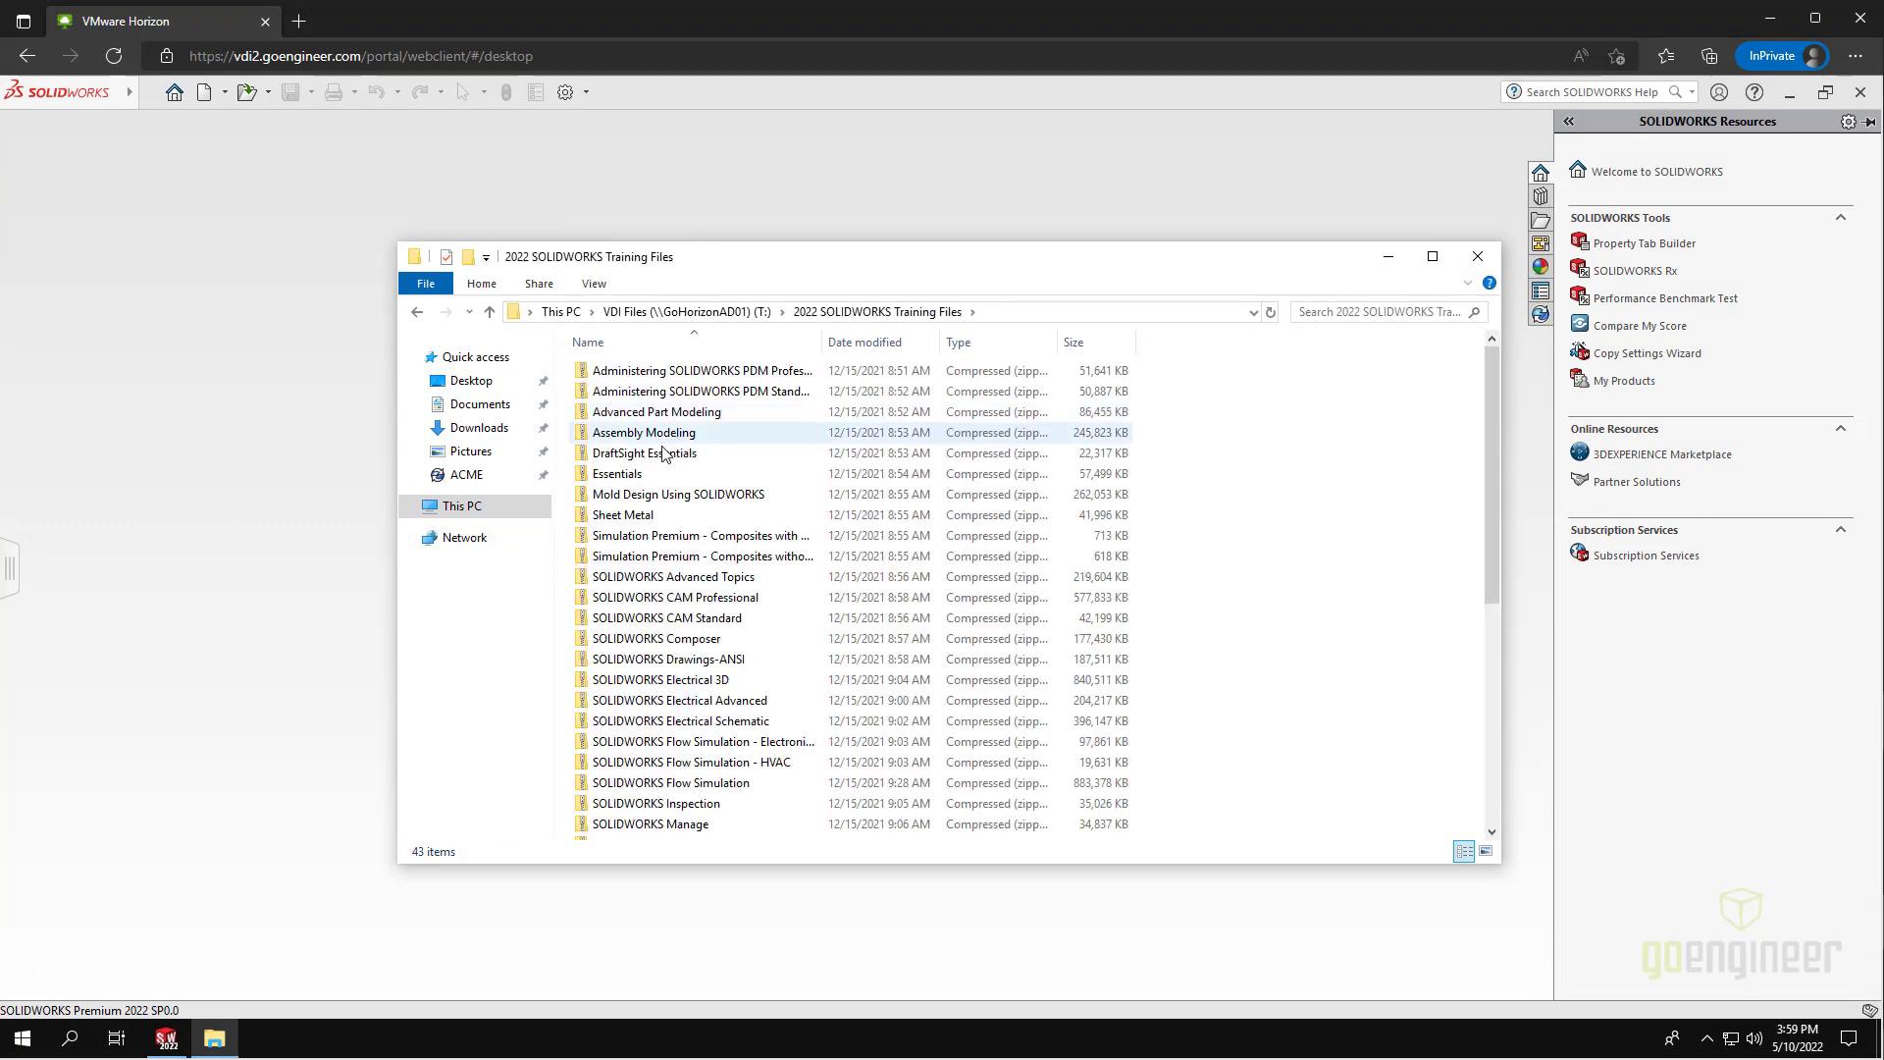
{"action": "left_click", "coordinate": [638, 481]}
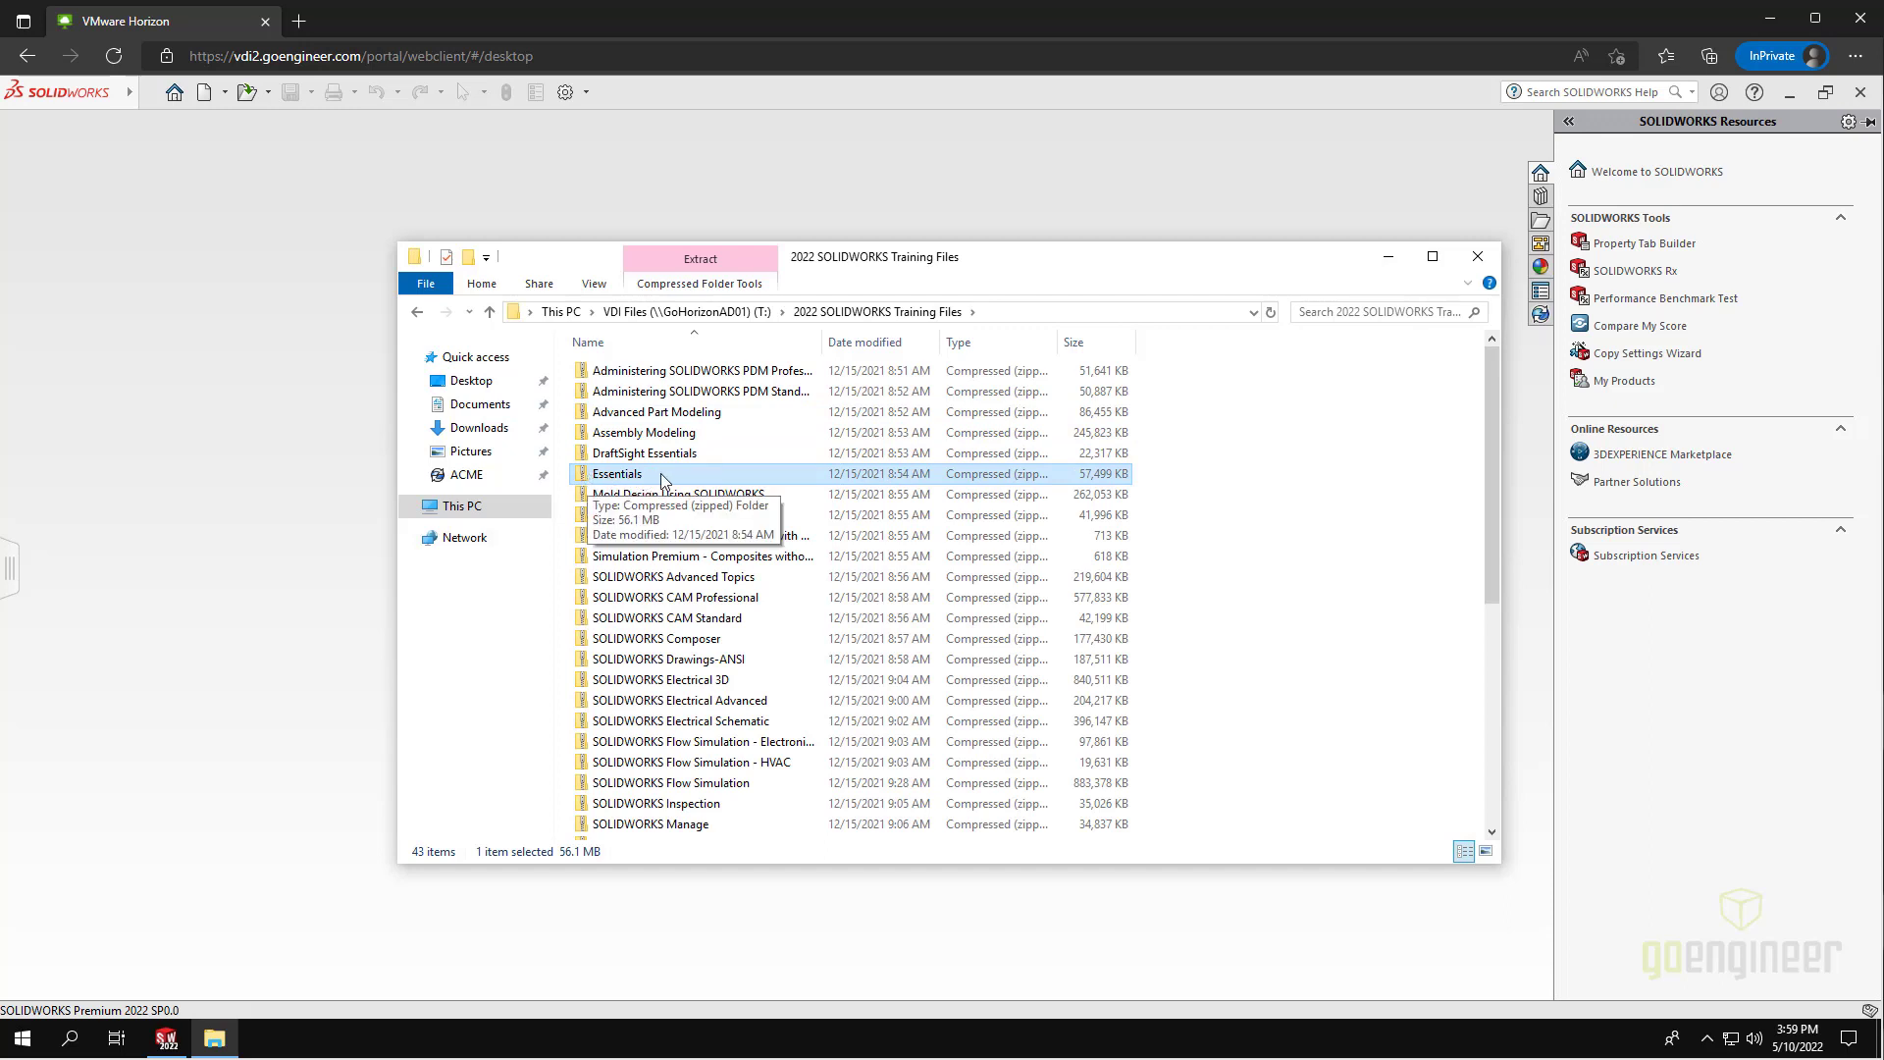
Extract the Essentials zipped folder to the Desktop.
{"action": "right_click", "coordinate": [661, 477]}
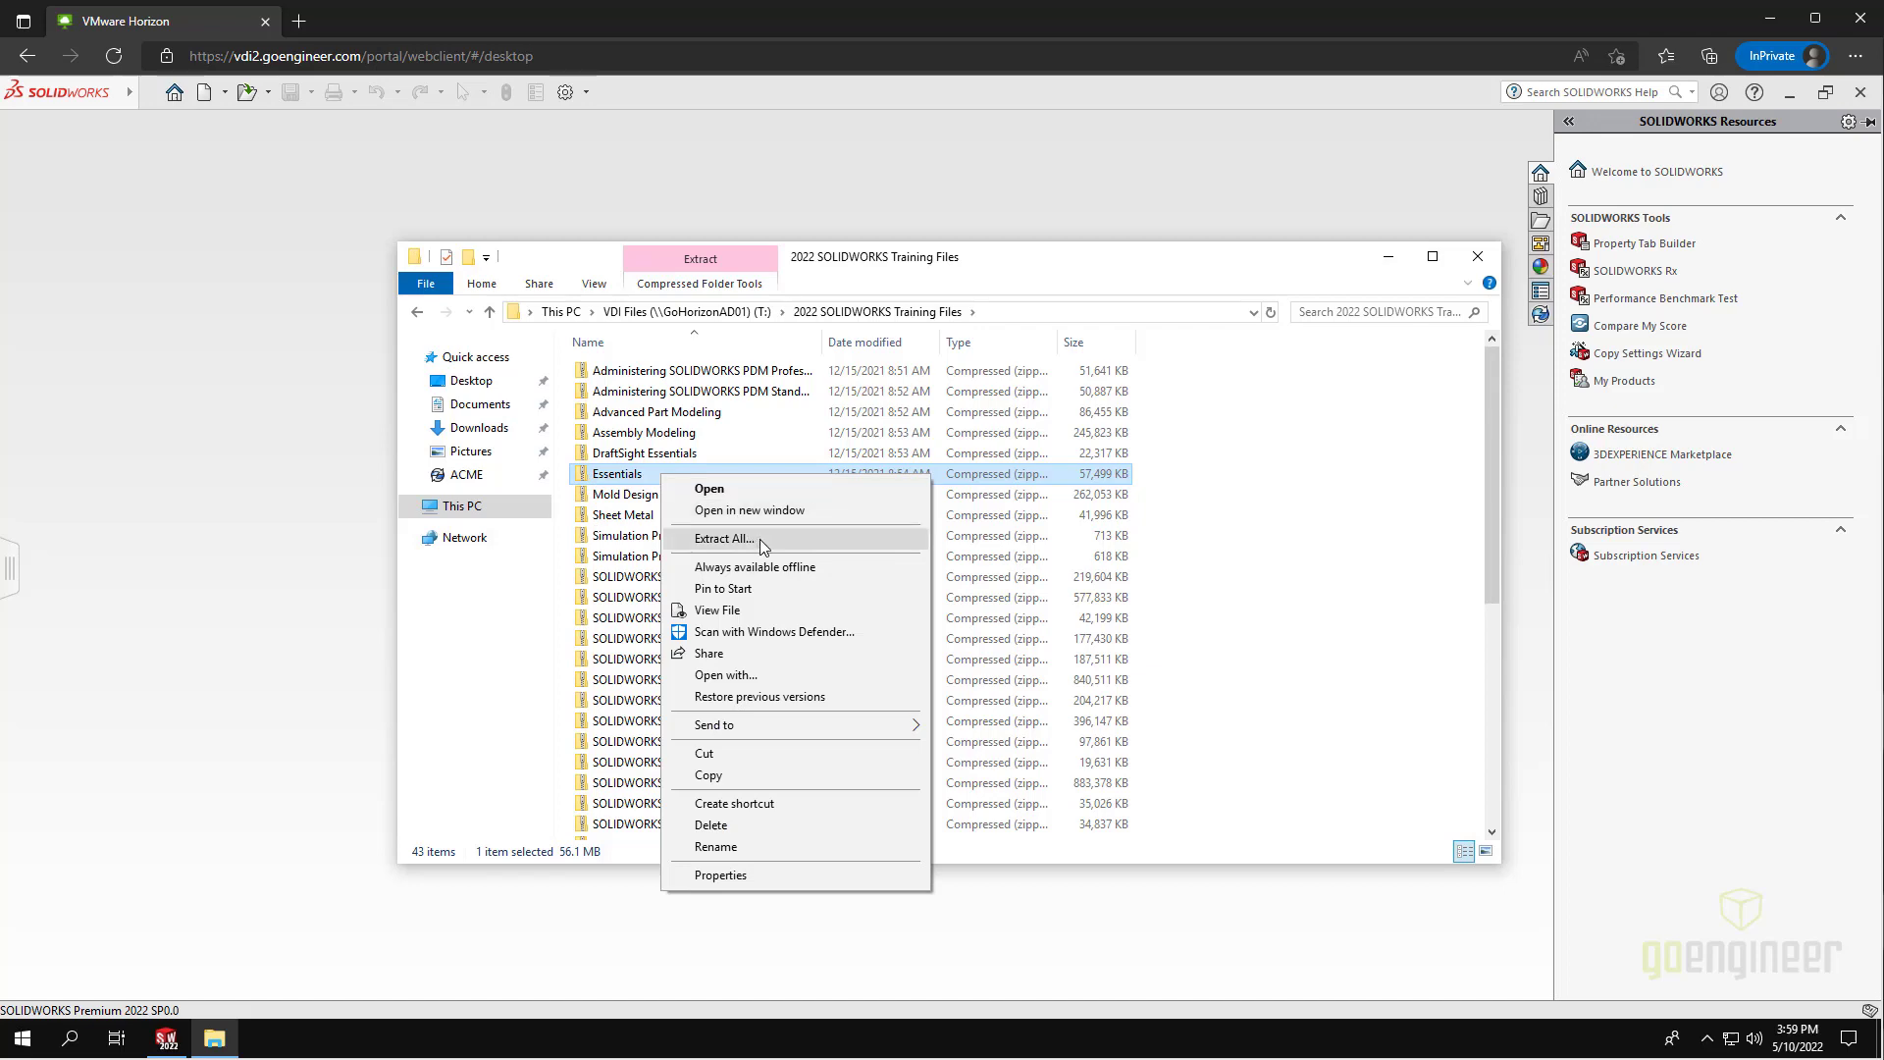
{"action": "left_click", "coordinate": [724, 539]}
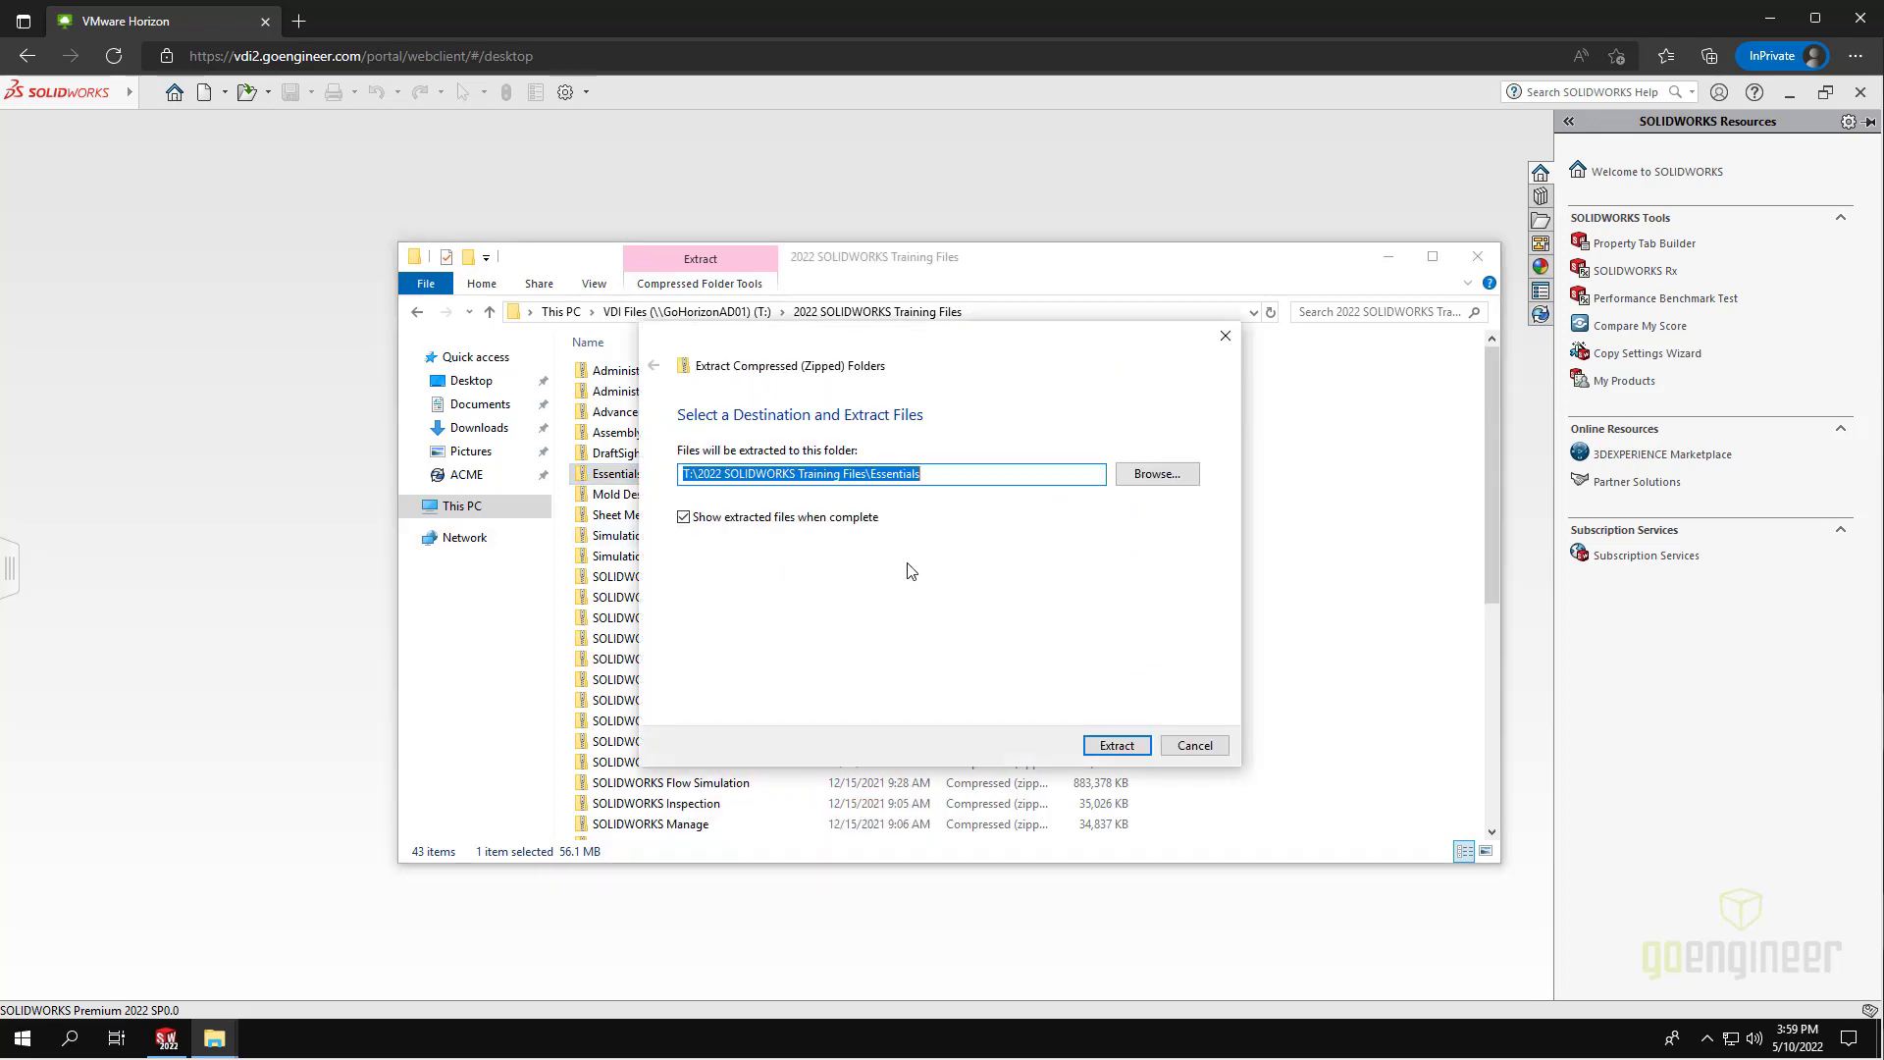
{"action": "left_click", "coordinate": [1158, 475]}
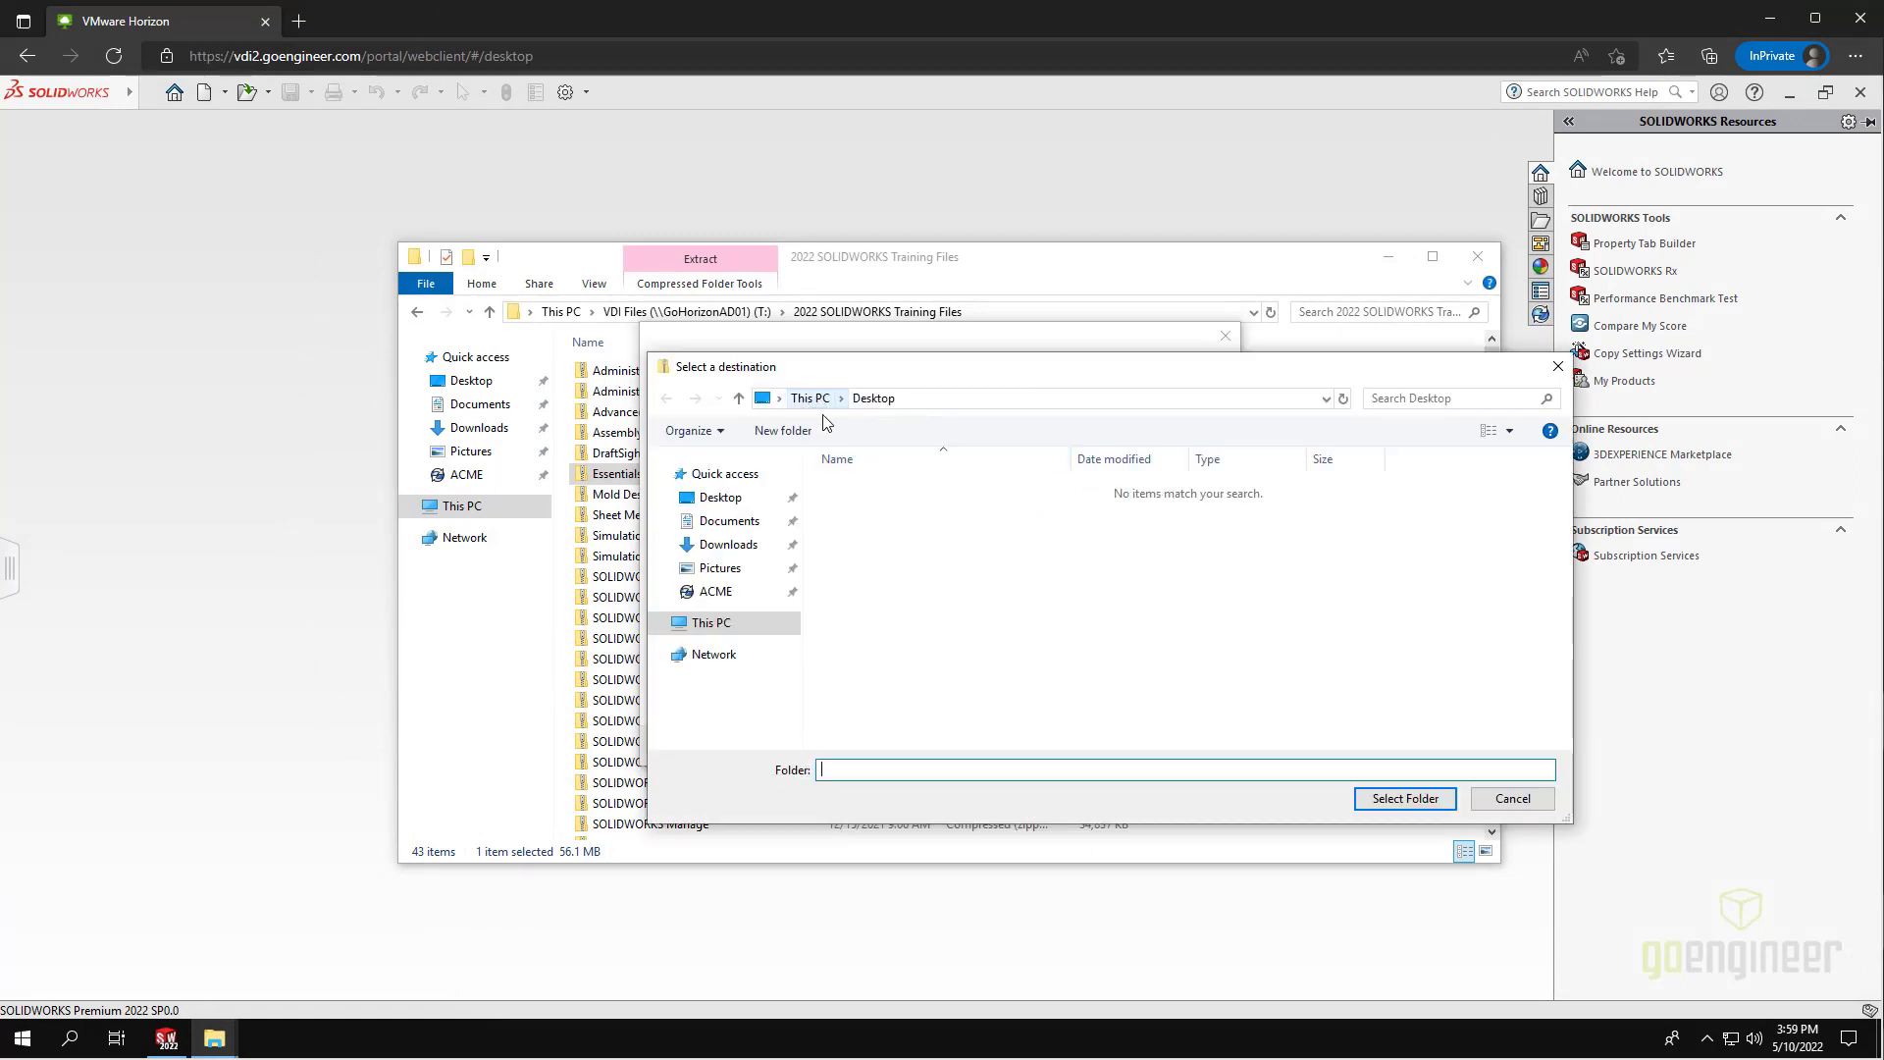
{"action": "left_click", "coordinate": [1405, 800]}
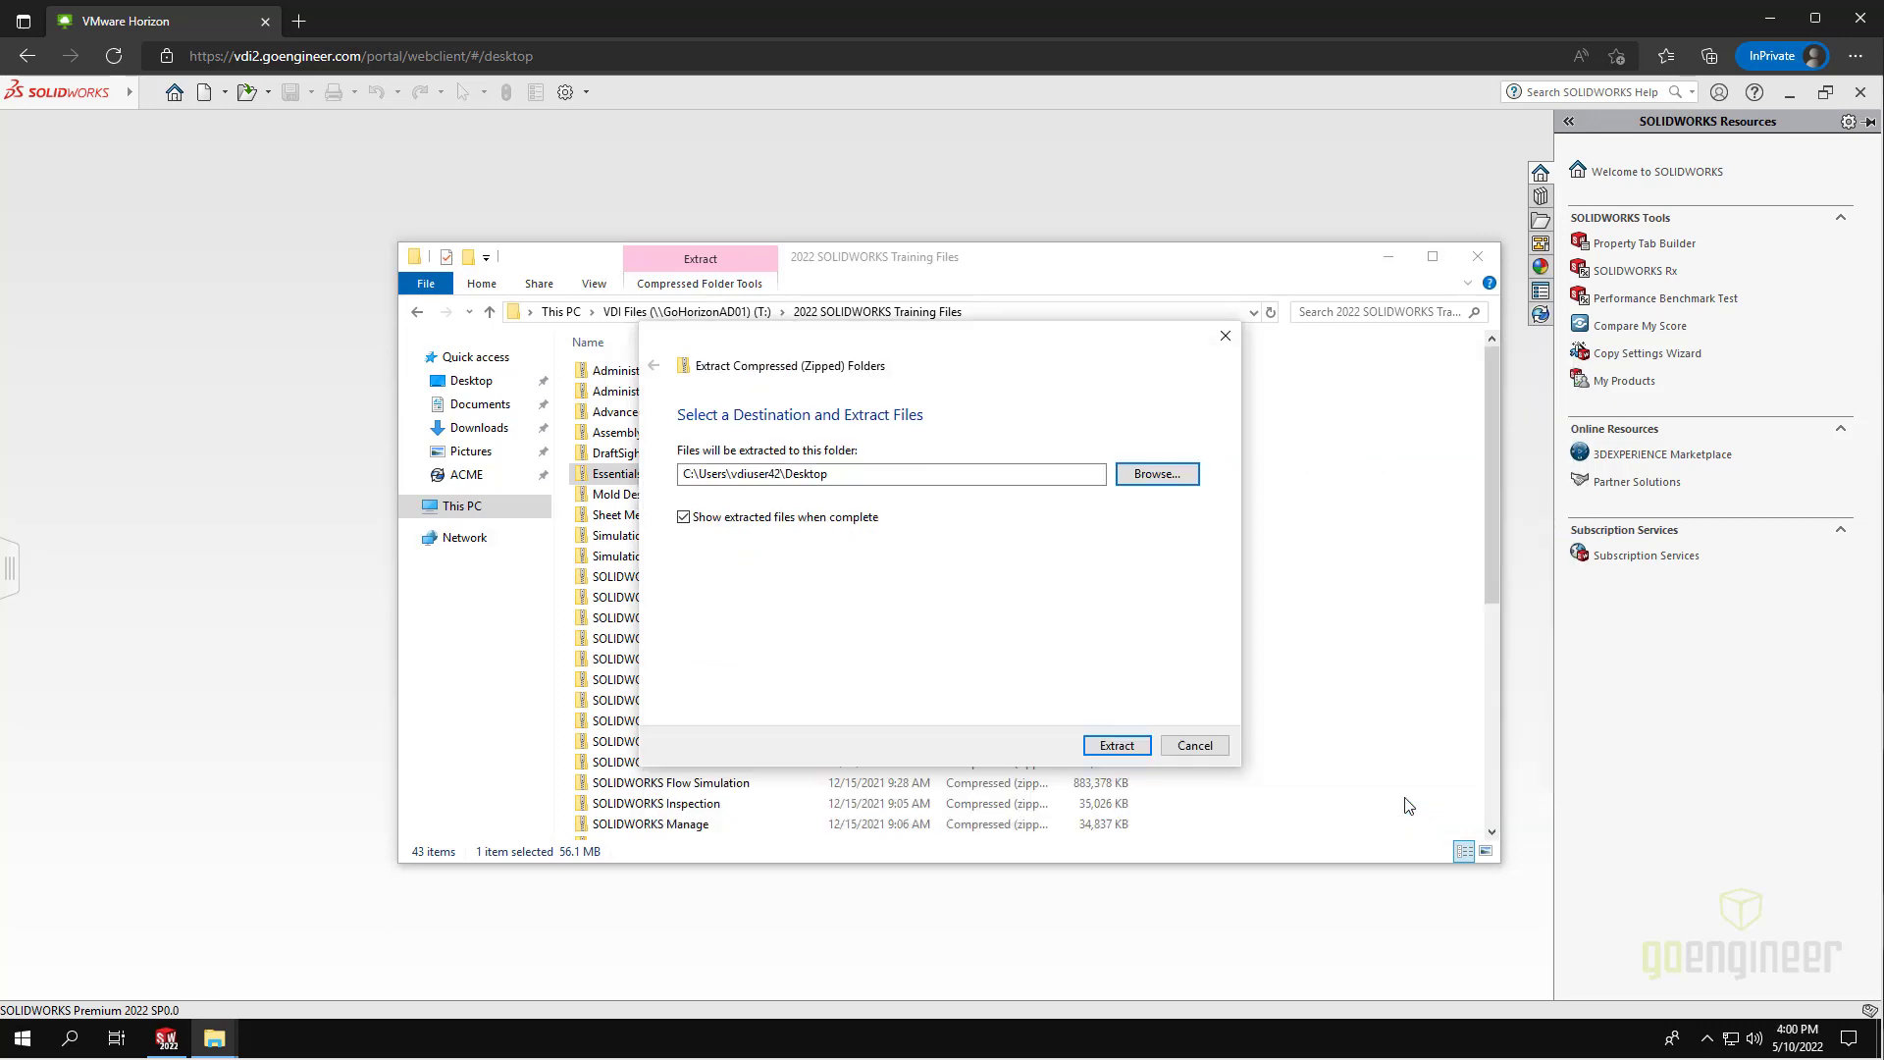
{"action": "left_click", "coordinate": [1119, 748]}
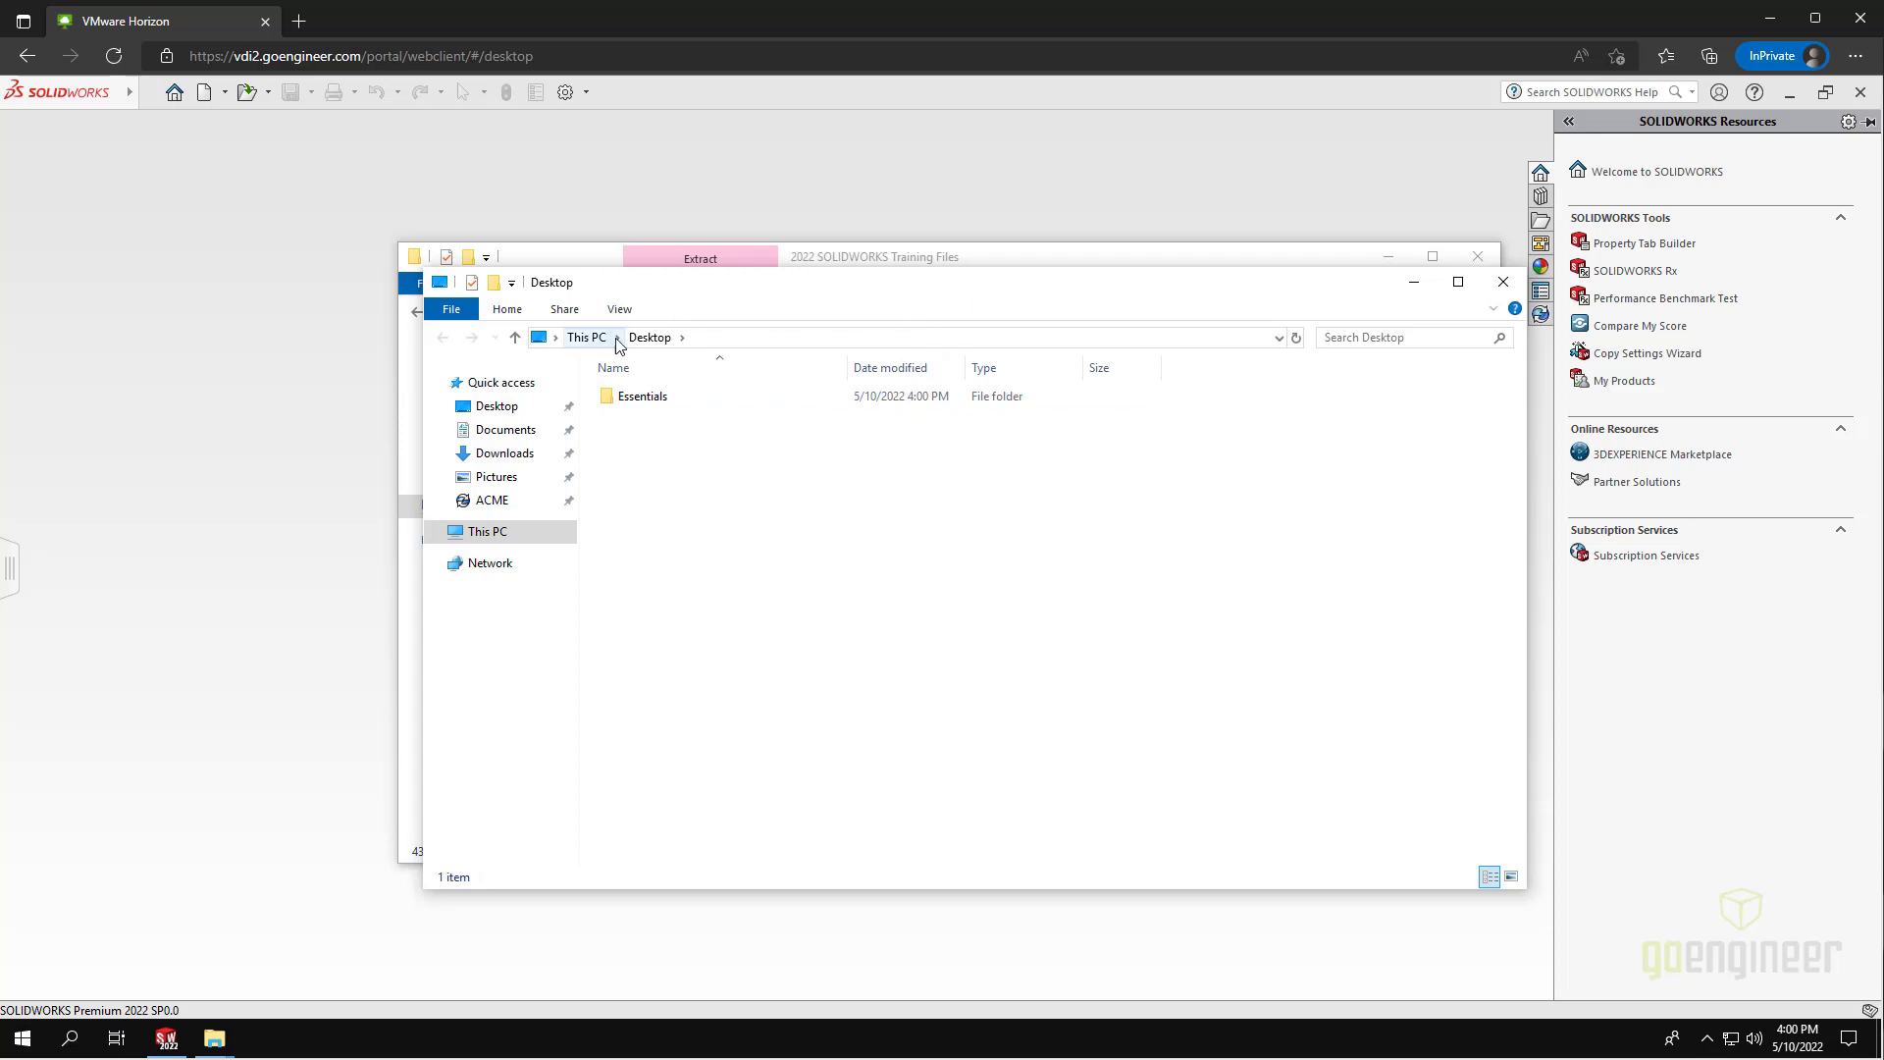
Browse the extracted Essentials > Lesson06 > Case Study folder, then close both Explorer windows.
{"action": "double_click", "coordinate": [651, 406]}
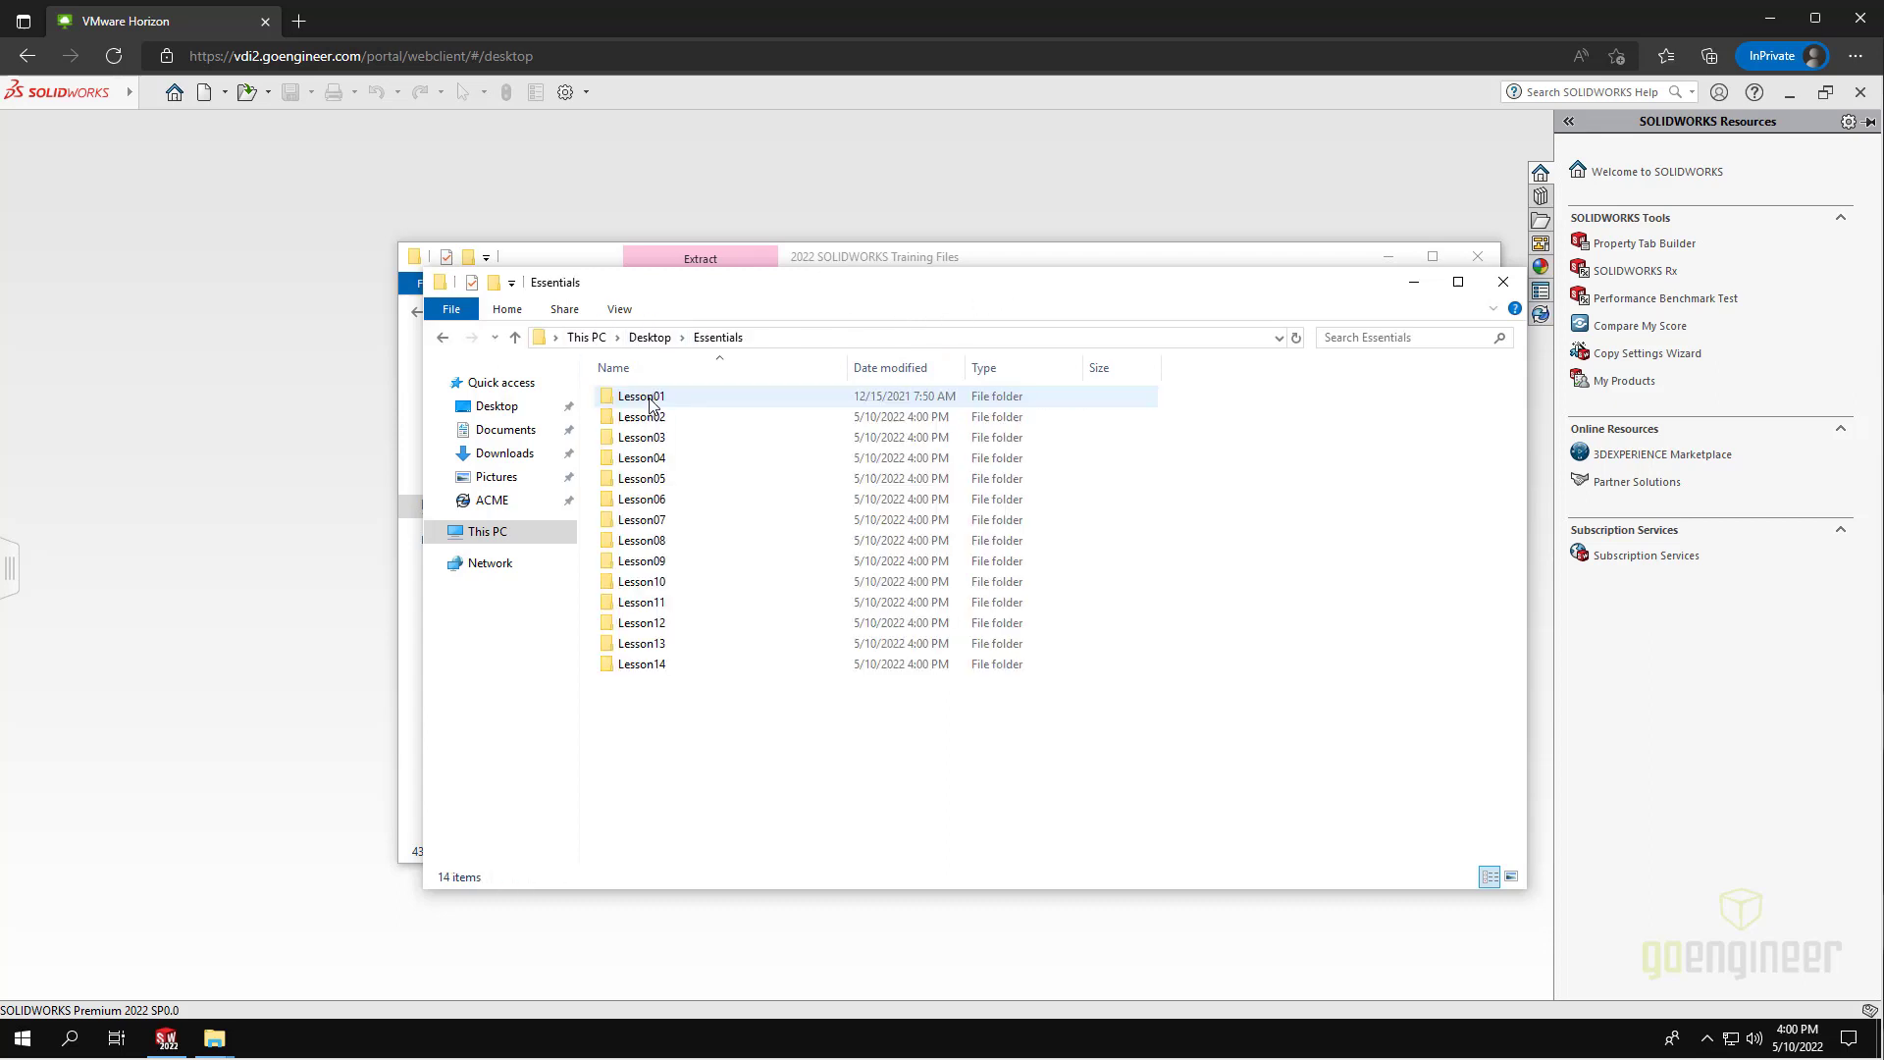
{"action": "double_click", "coordinate": [650, 500]}
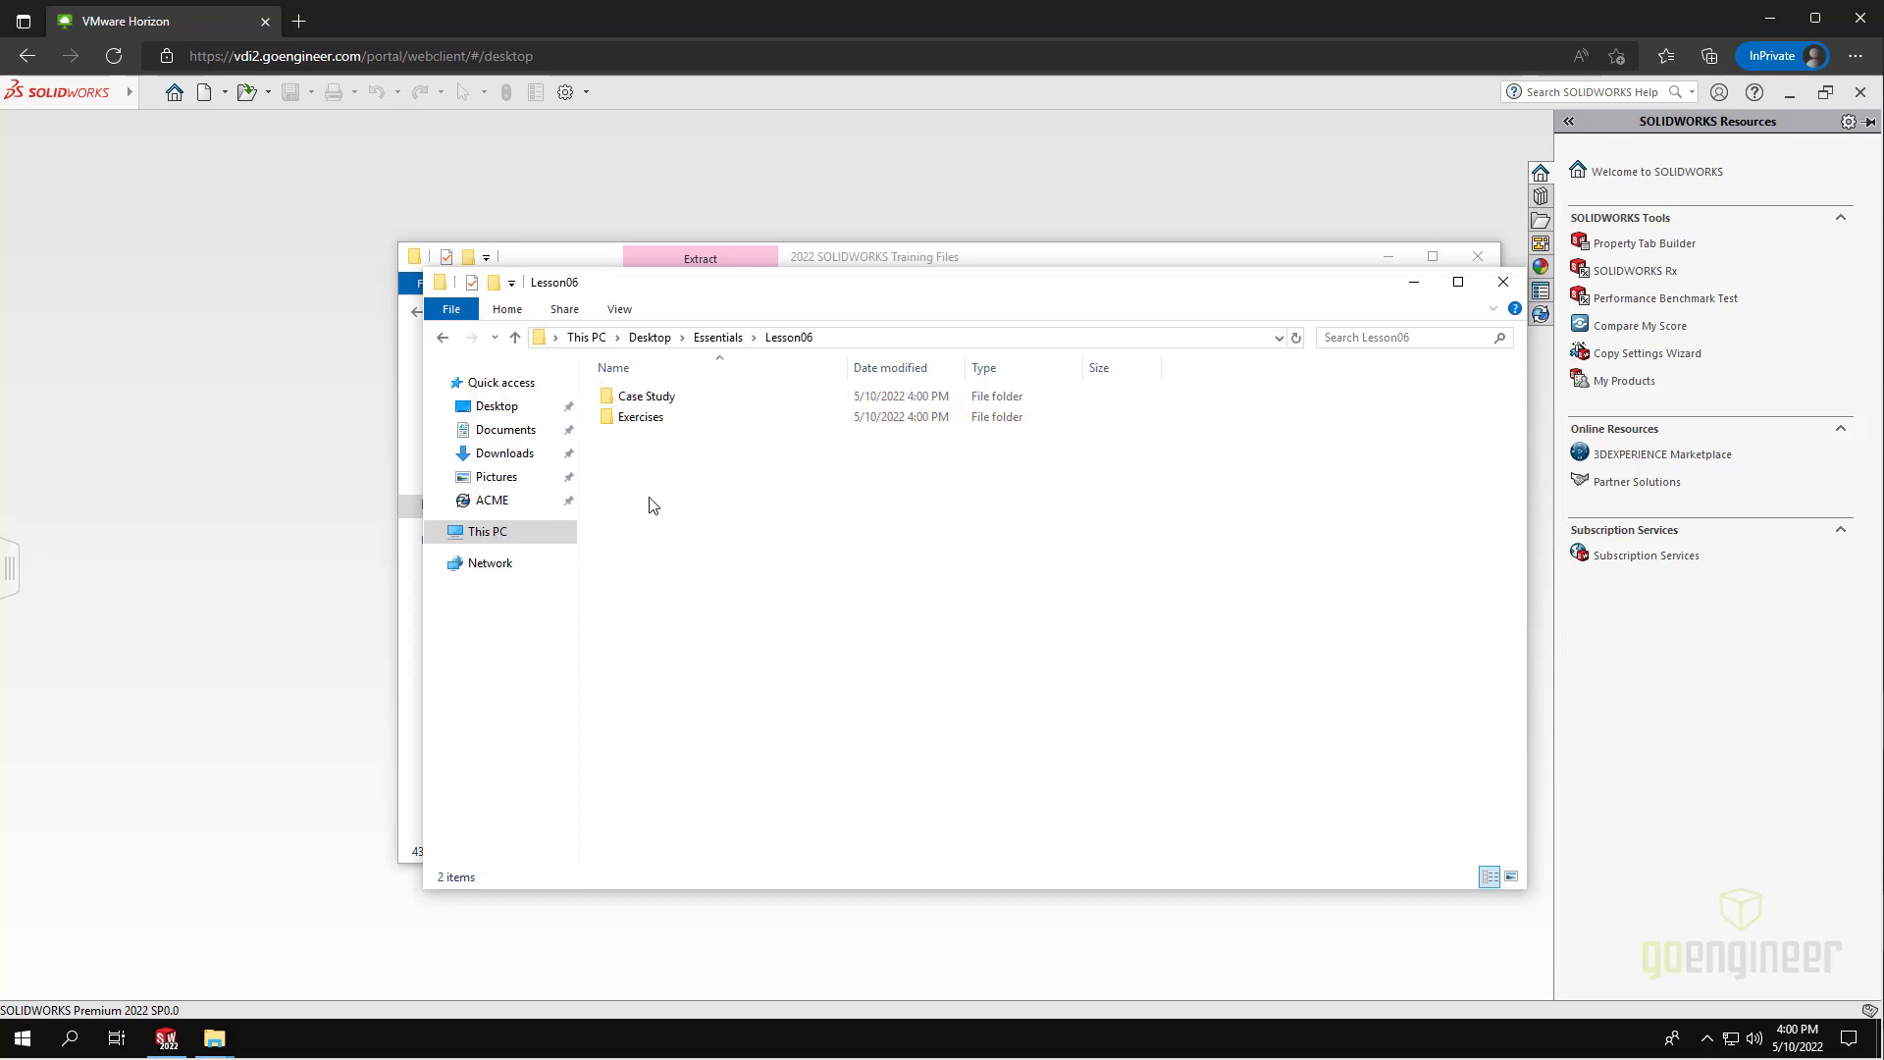
{"action": "double_click", "coordinate": [656, 398]}
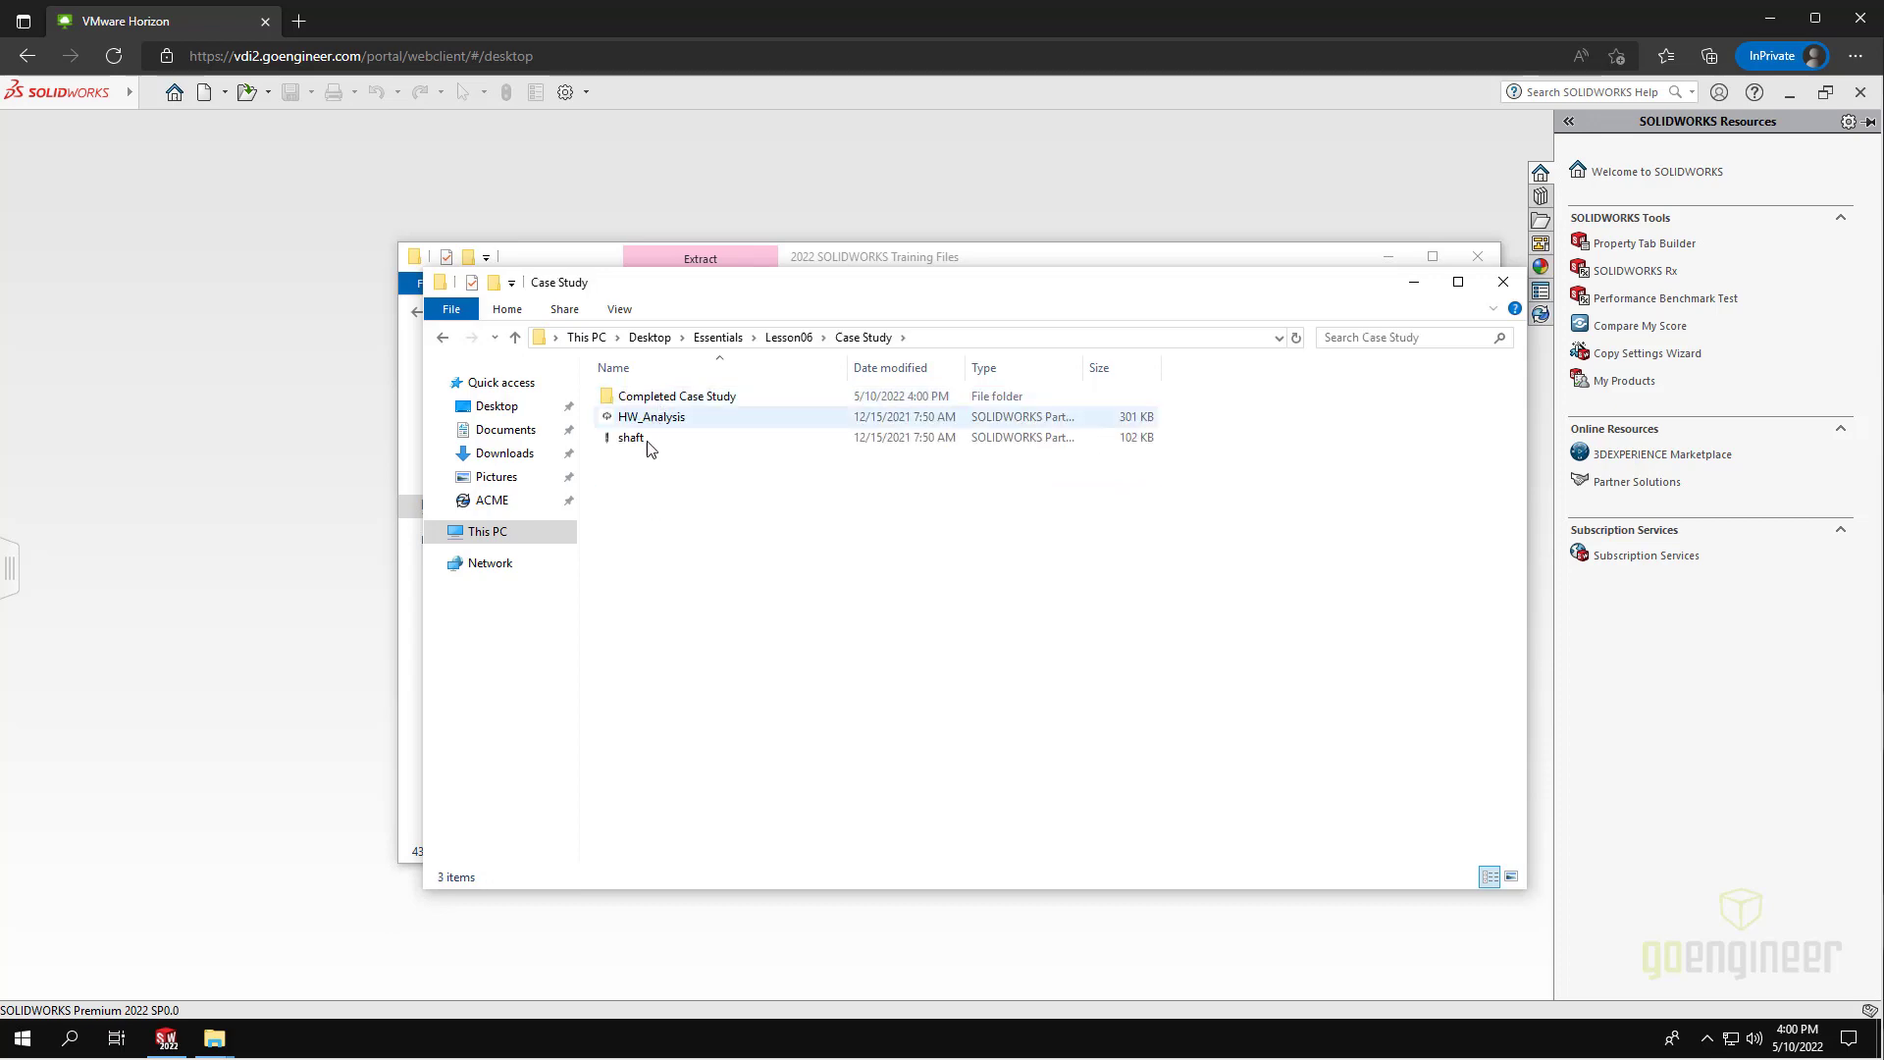
{"action": "left_click", "coordinate": [1485, 285]}
{"action": "left_click", "coordinate": [1478, 261]}
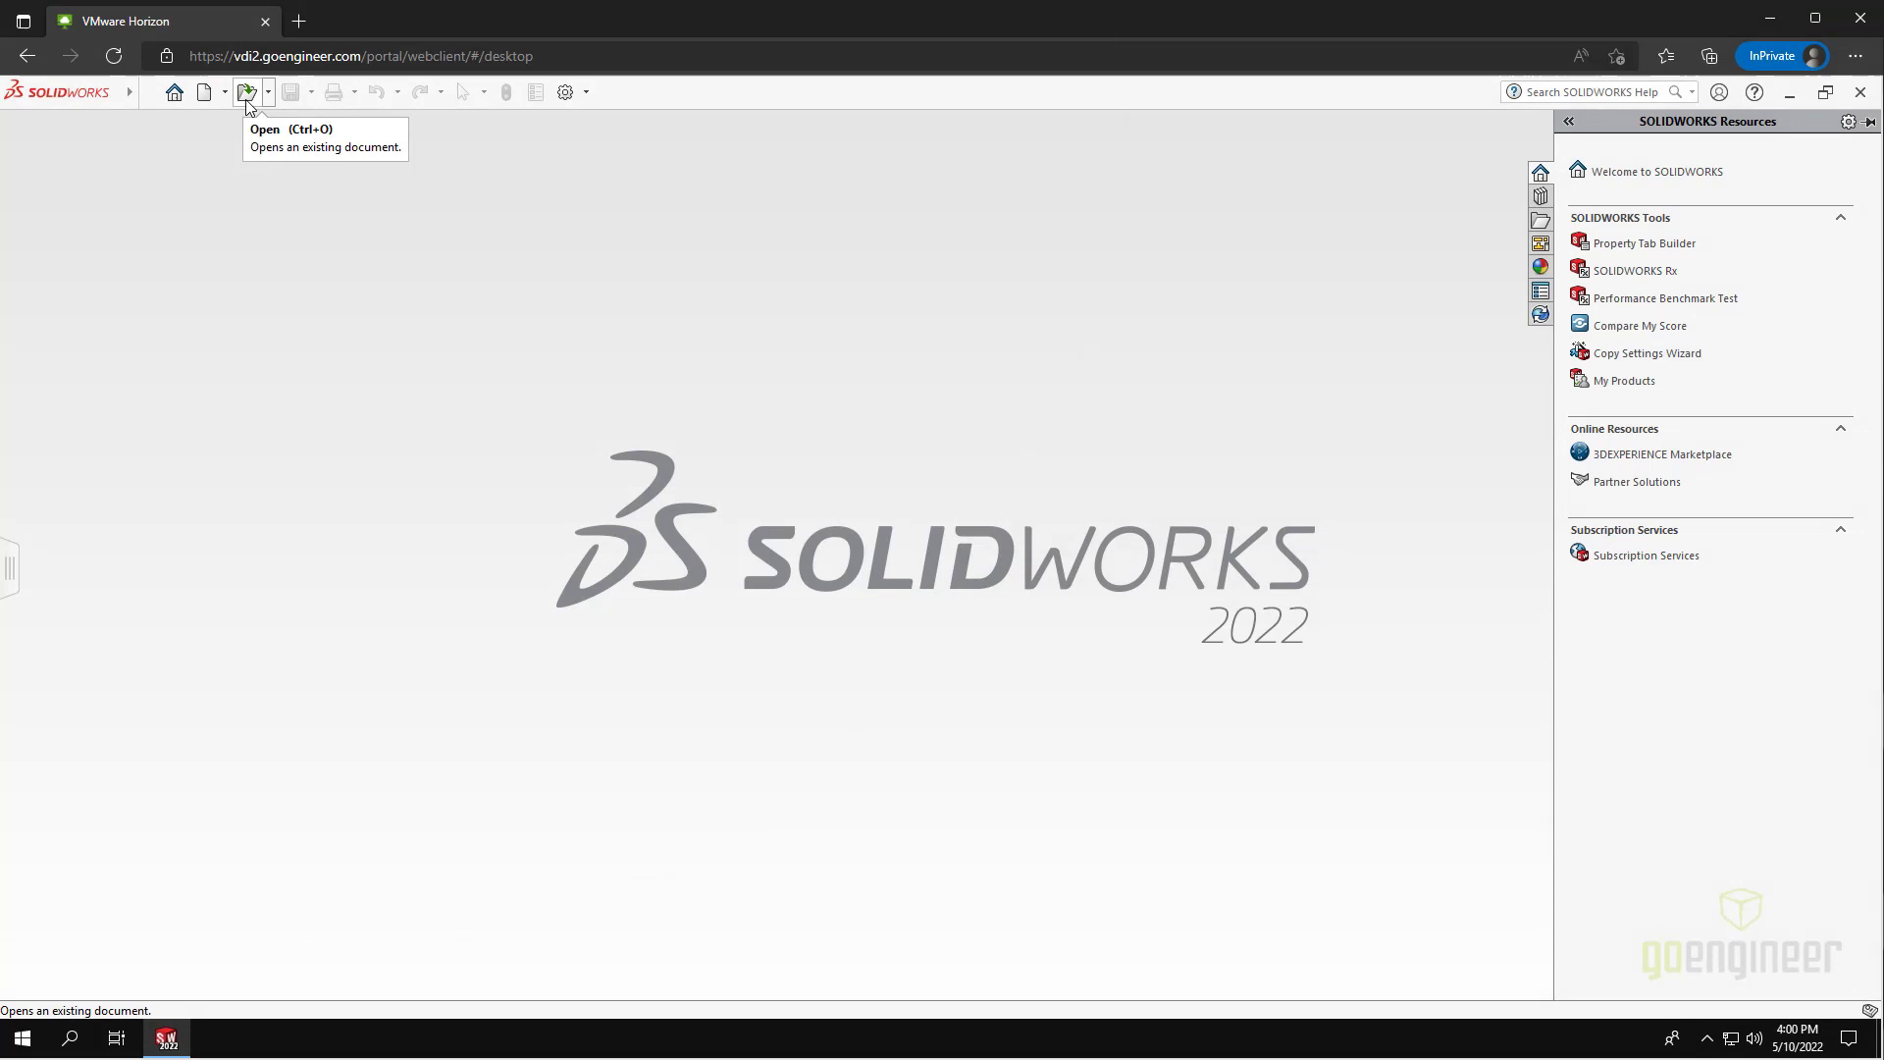
Open the Design Intent 1 part from Essentials > Lesson01 > Case Study.
{"action": "left_click", "coordinate": [248, 102]}
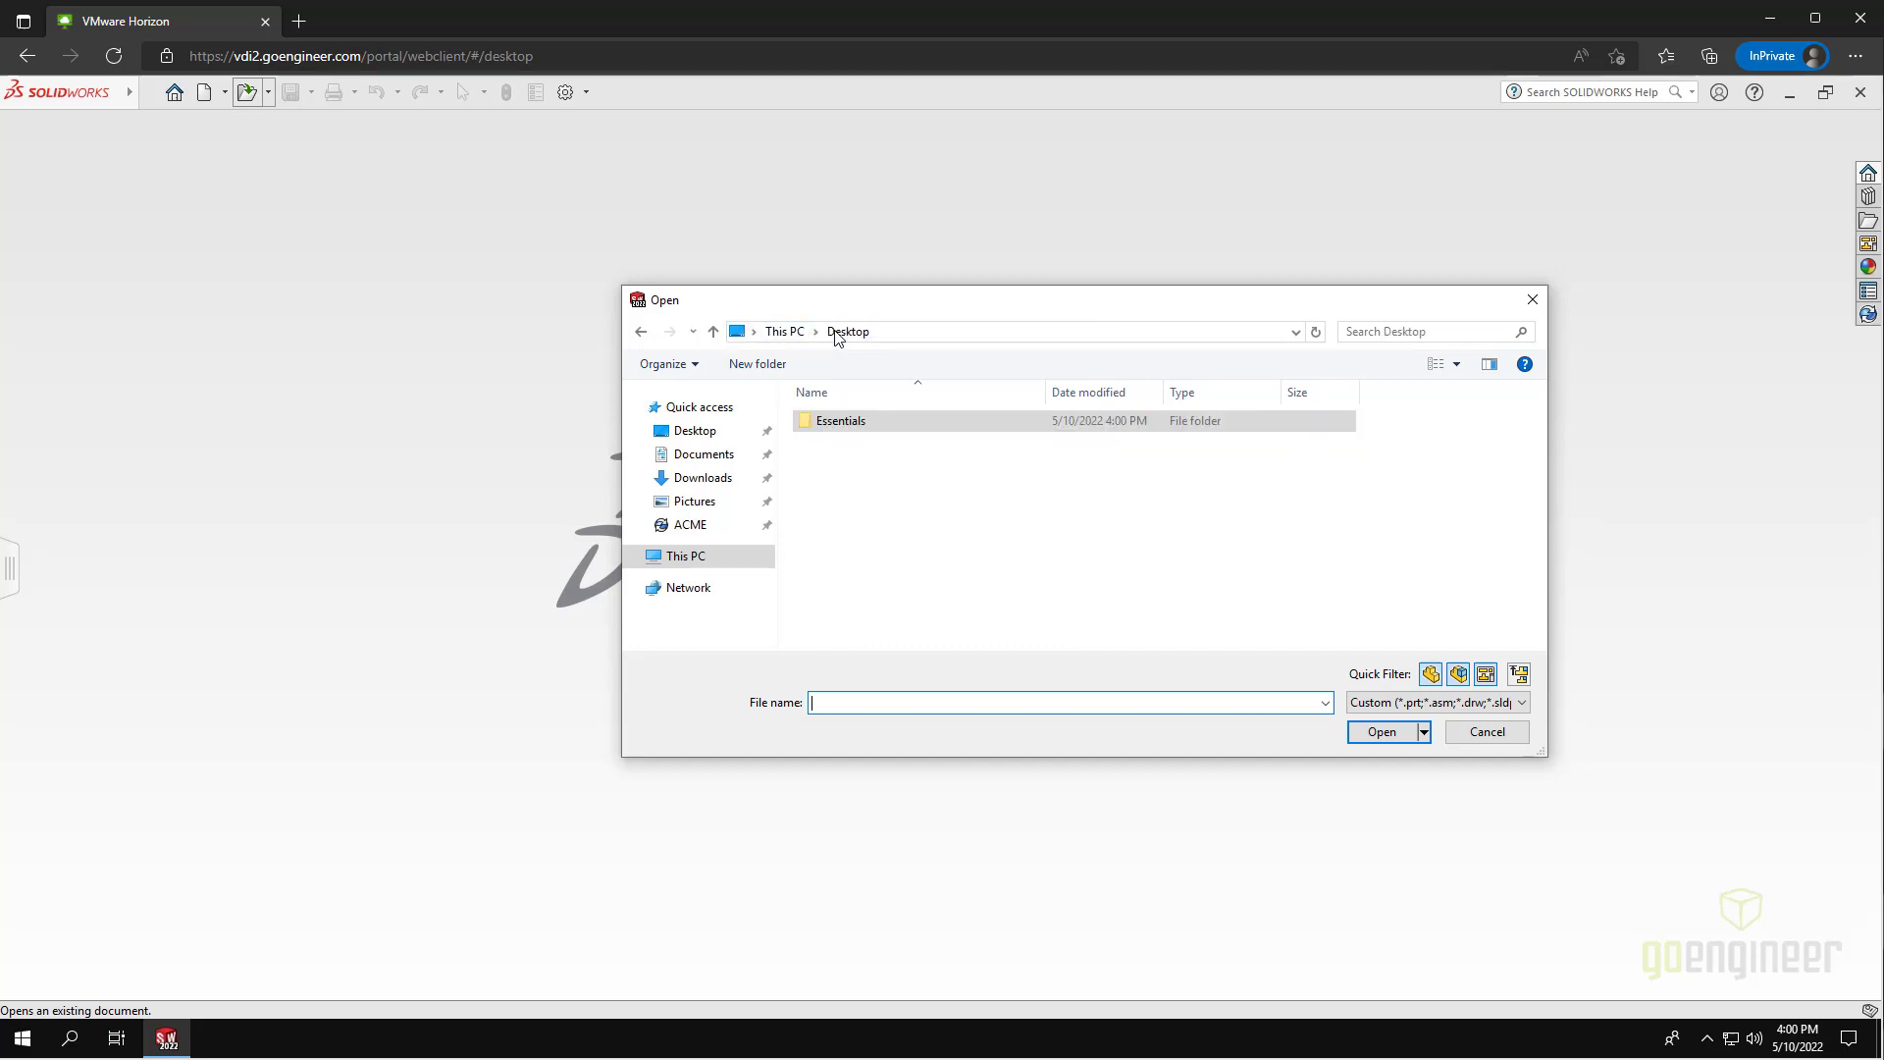
{"action": "double_click", "coordinate": [866, 422]}
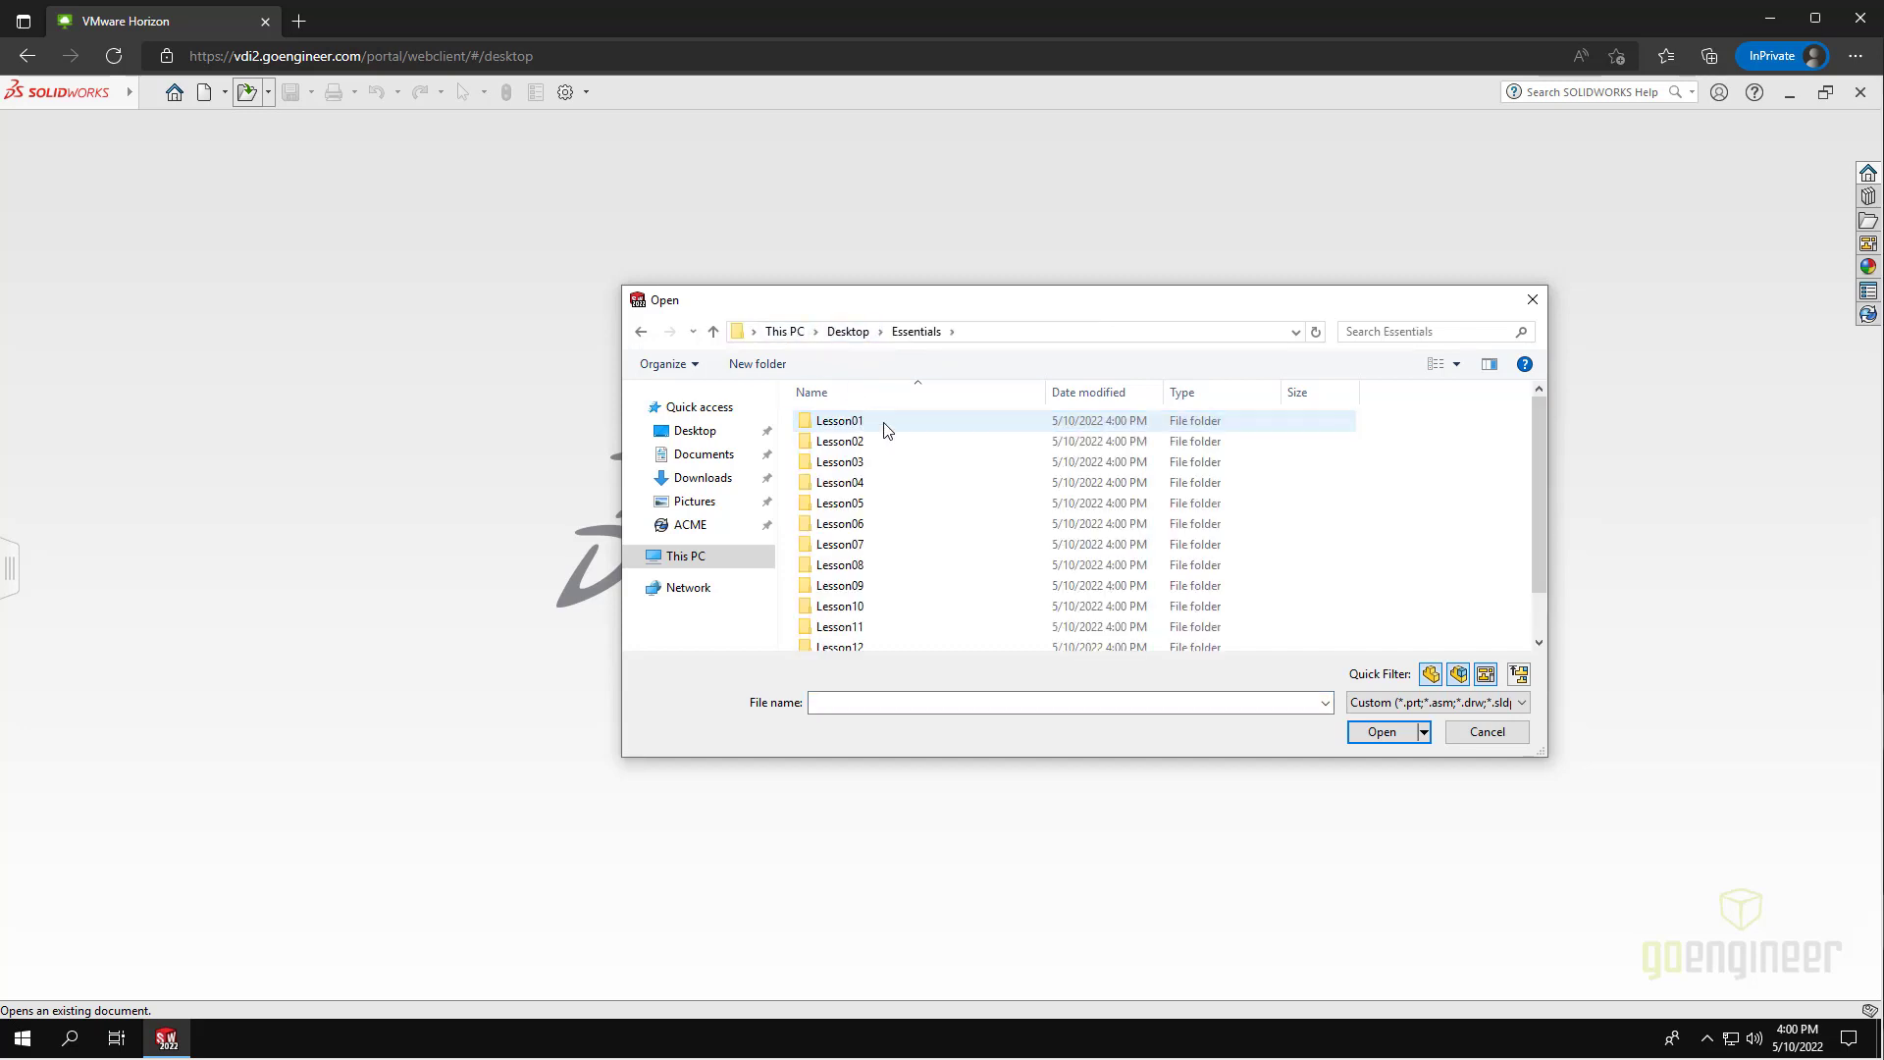
{"action": "double_click", "coordinate": [887, 430]}
{"action": "double_click", "coordinate": [895, 429]}
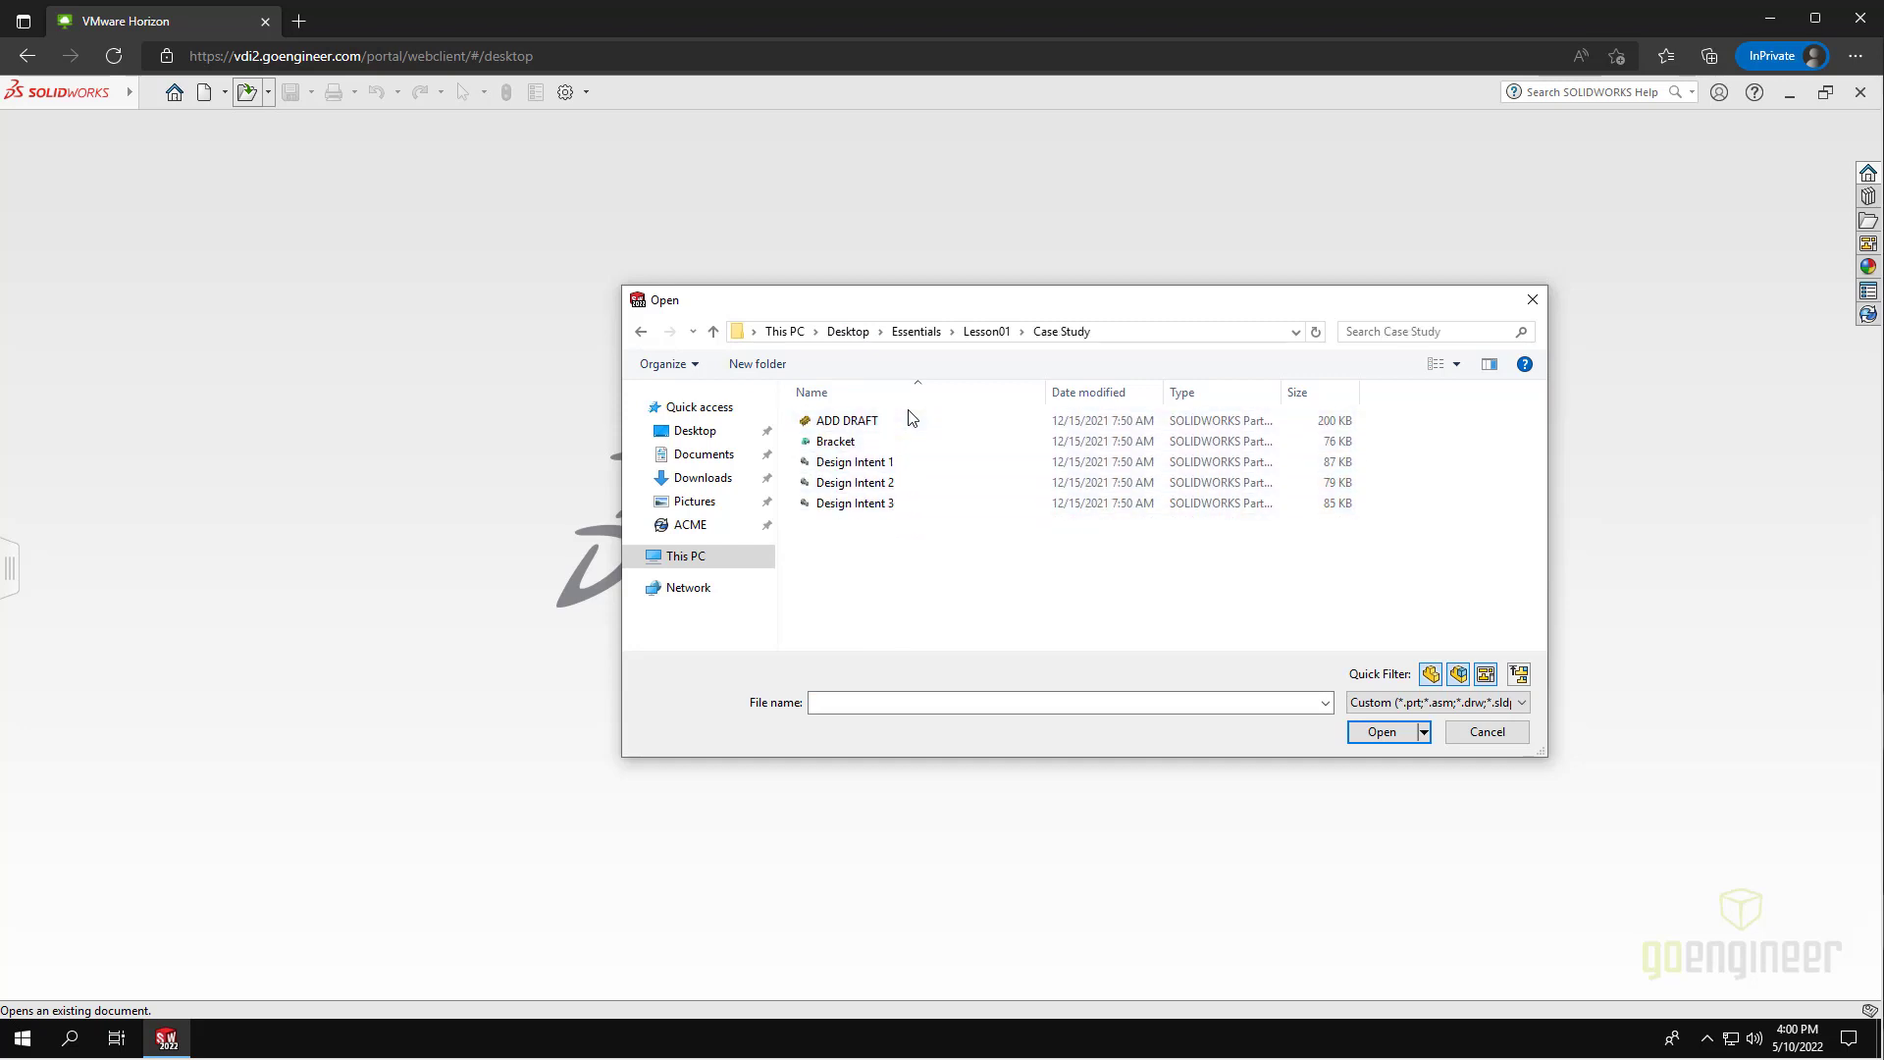
{"action": "left_click", "coordinate": [909, 463]}
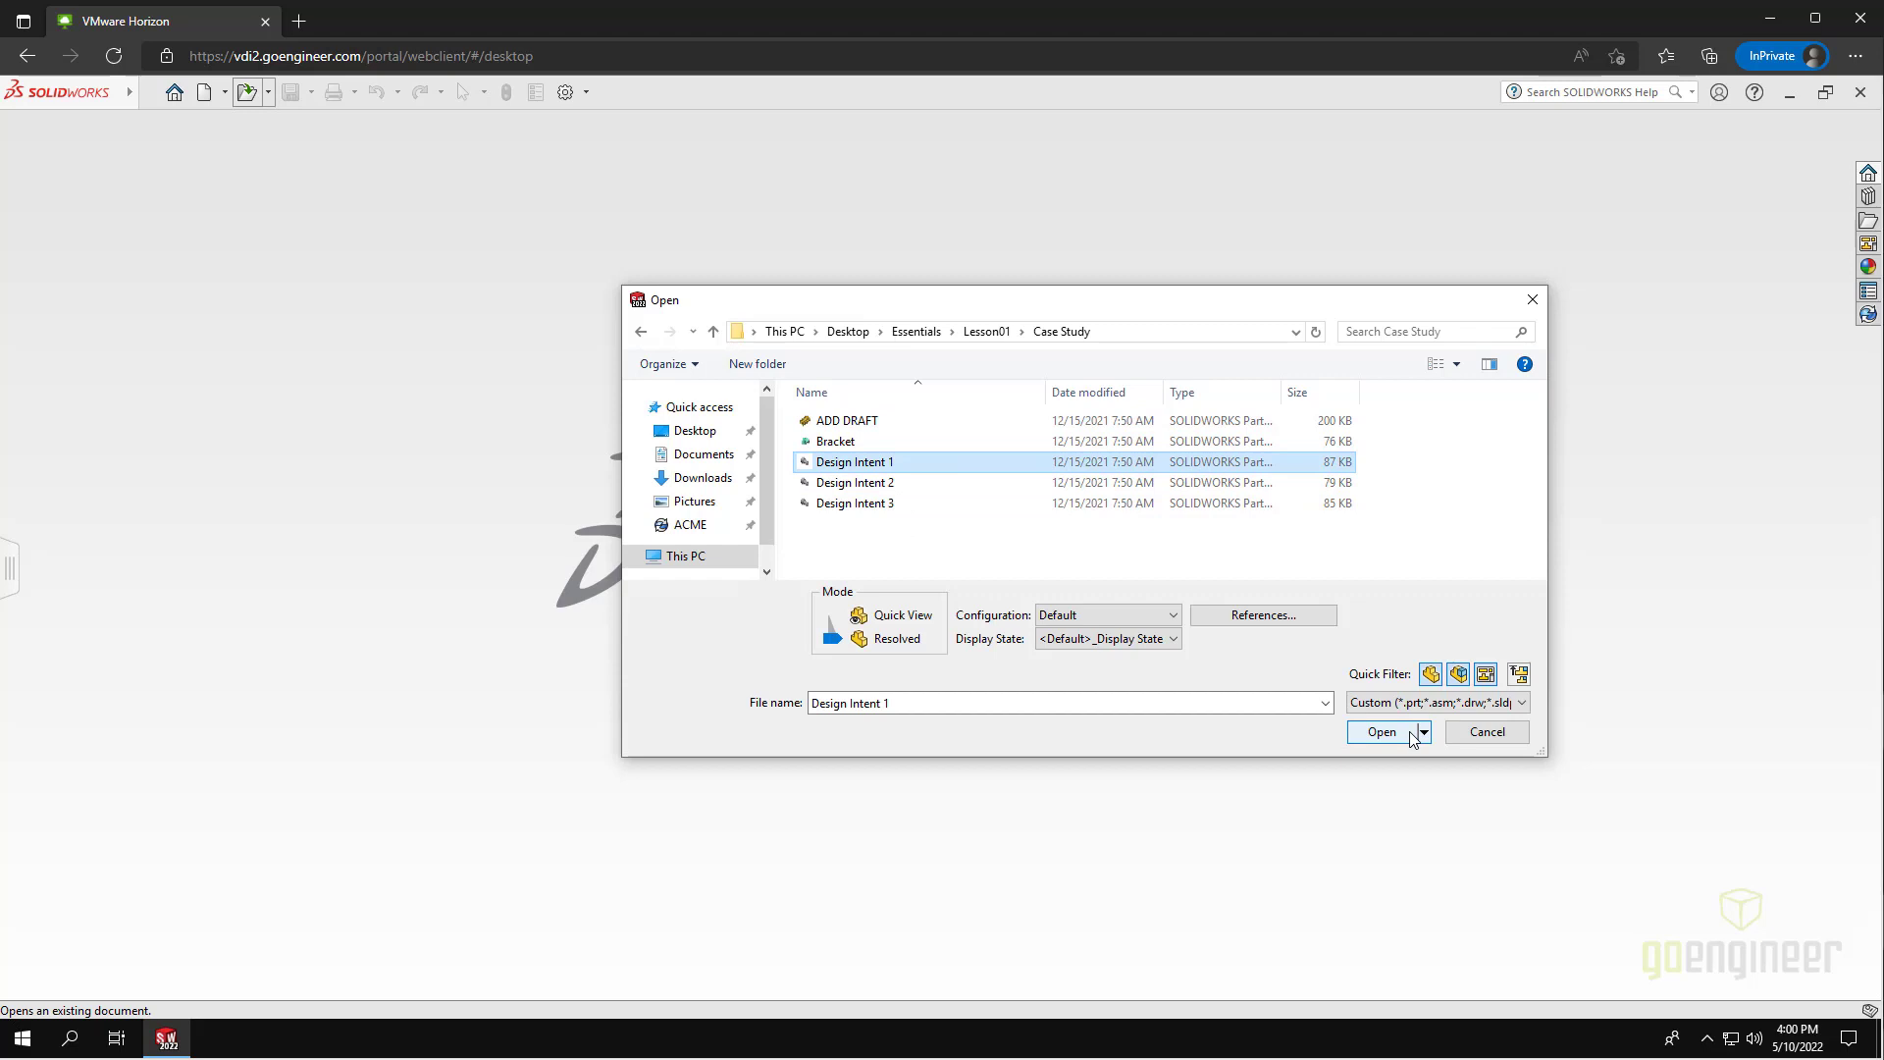
{"action": "left_click", "coordinate": [1410, 733]}
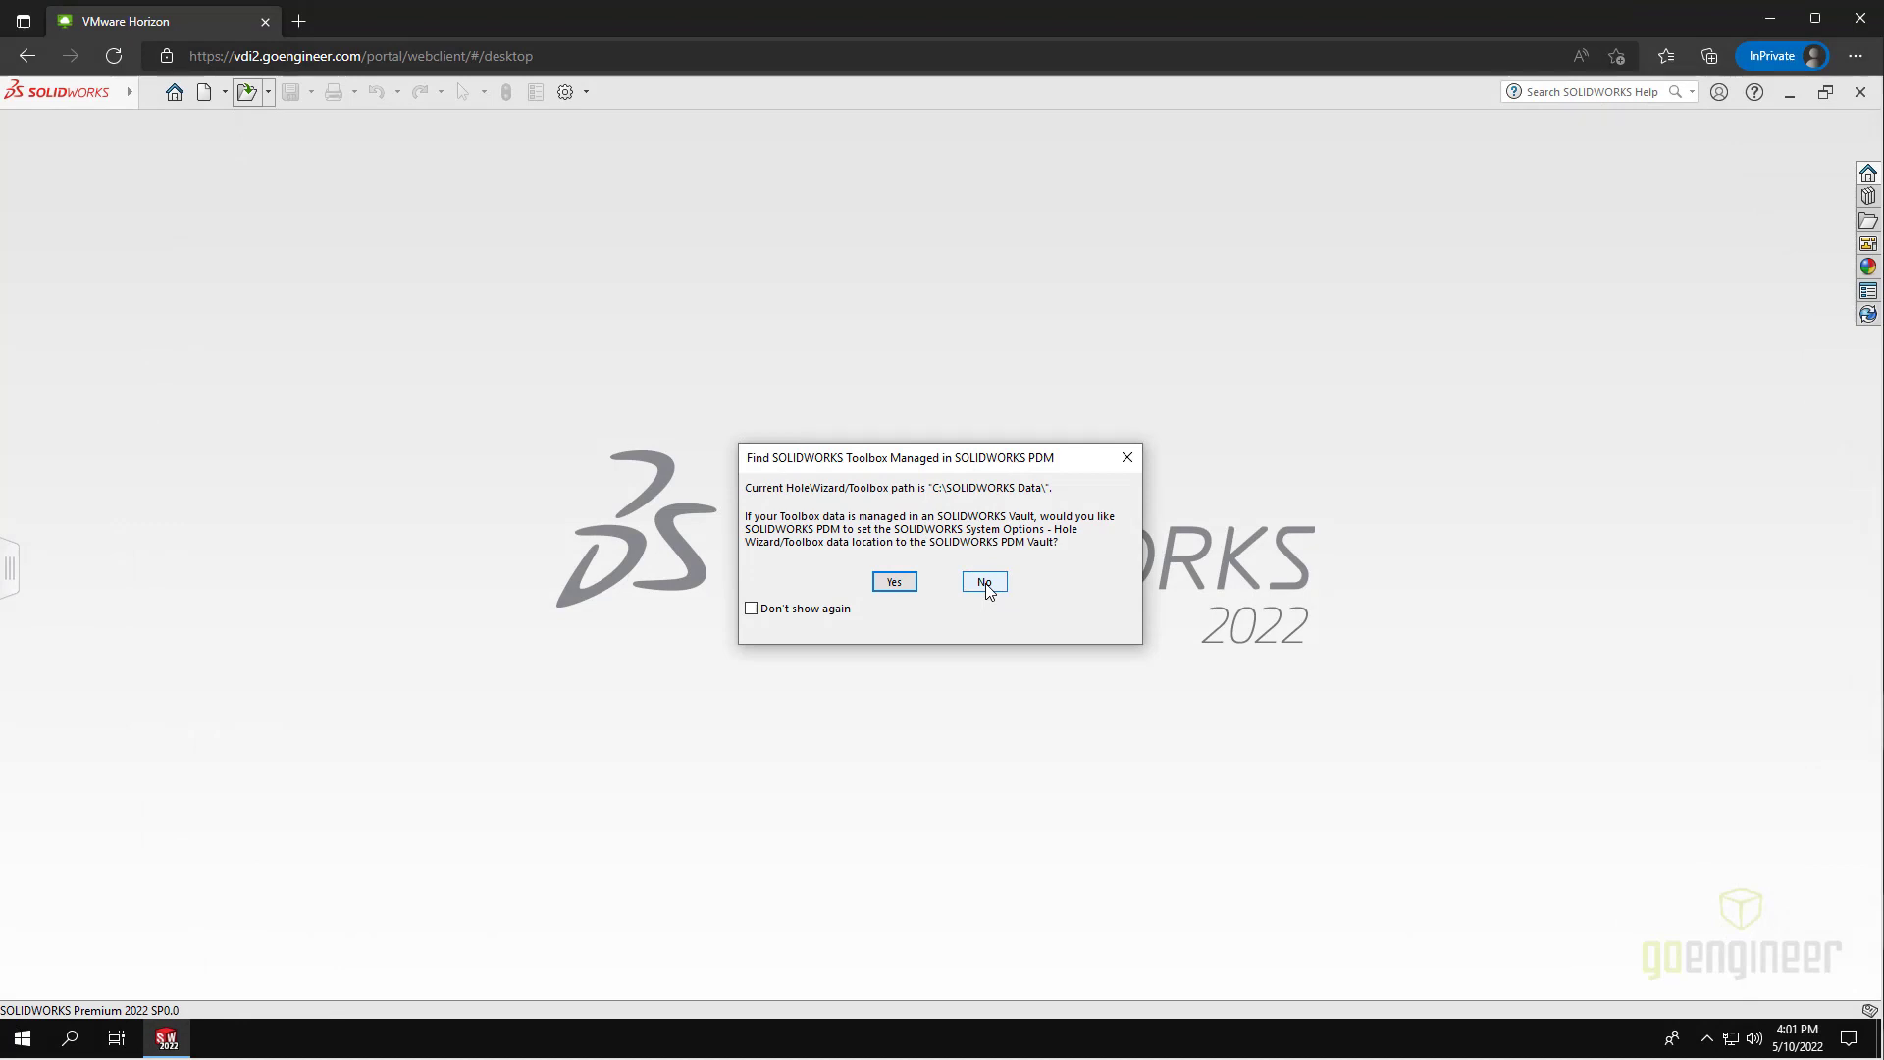
Decline the Toolbox PDM prompt, then orbit the shaft and drag the rollback bar above Base-Extrude.
{"action": "left_click", "coordinate": [985, 582]}
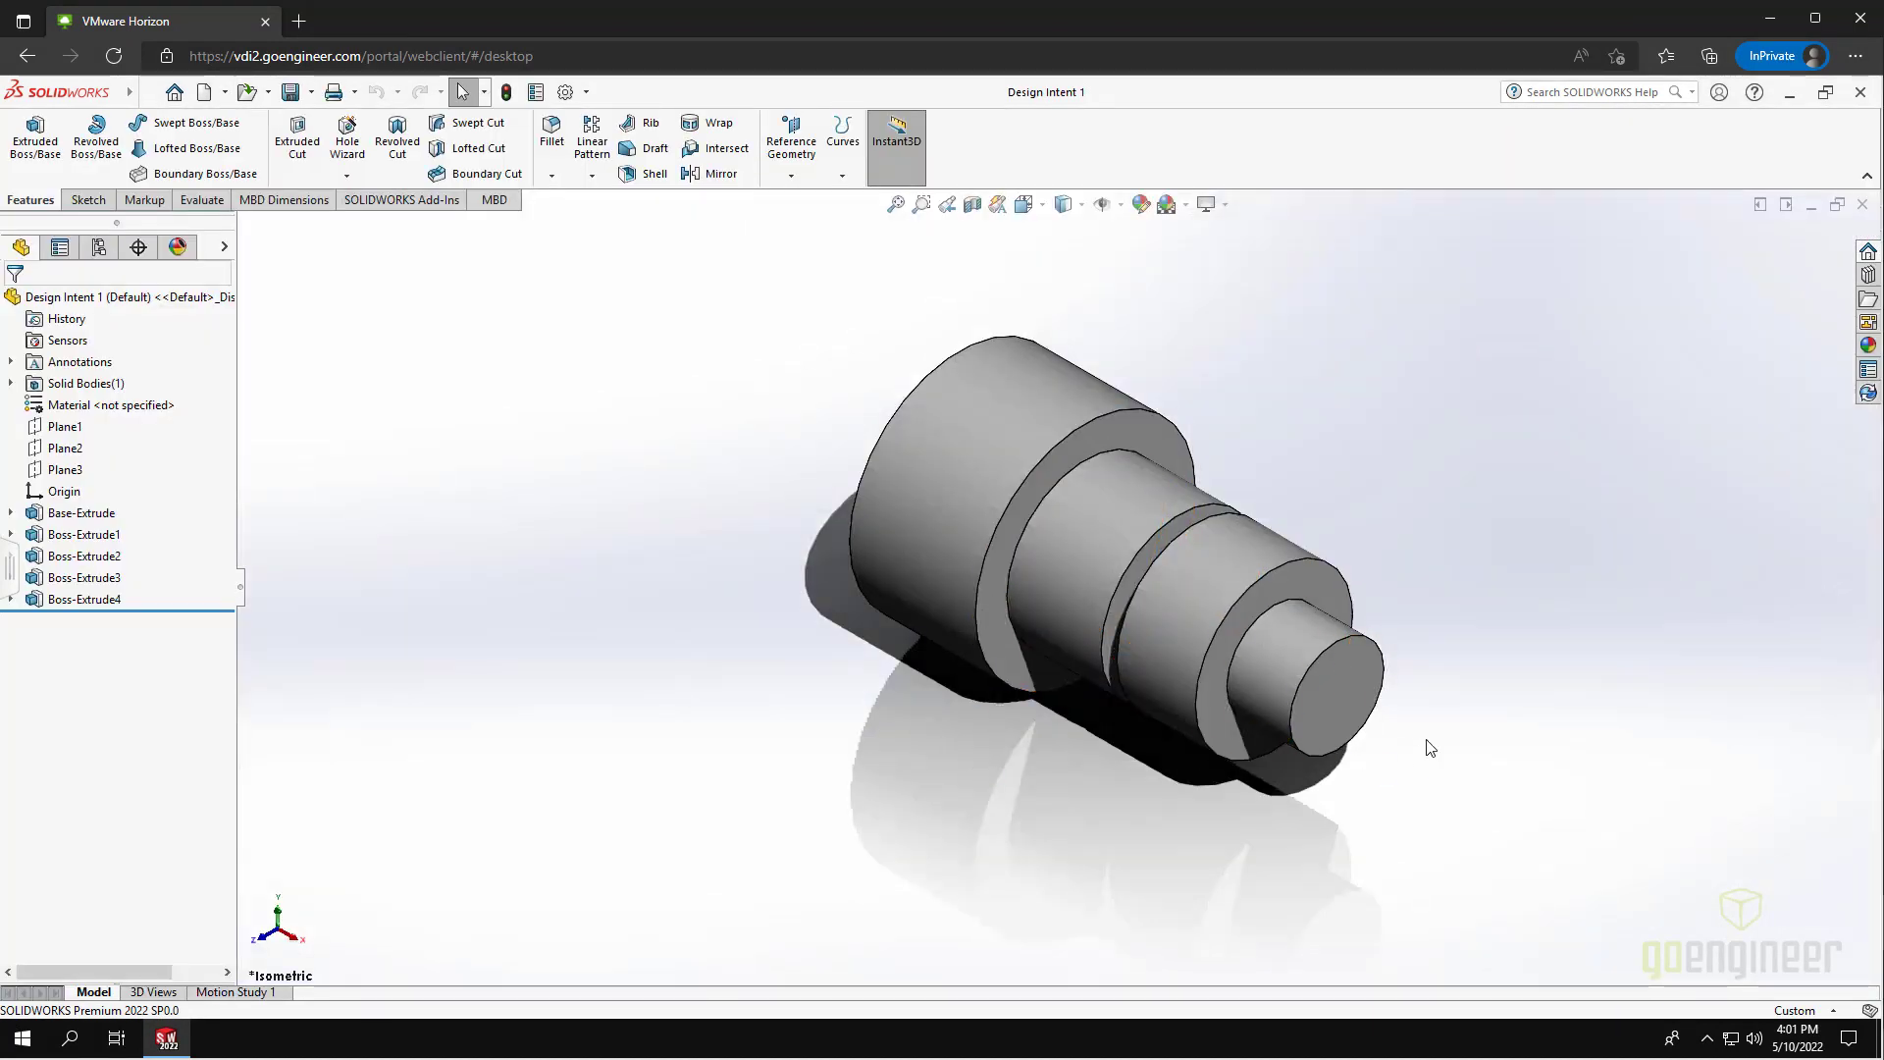
{"action": "left_click_drag", "start_coordinate": [1428, 748], "coordinate": [1127, 754]}
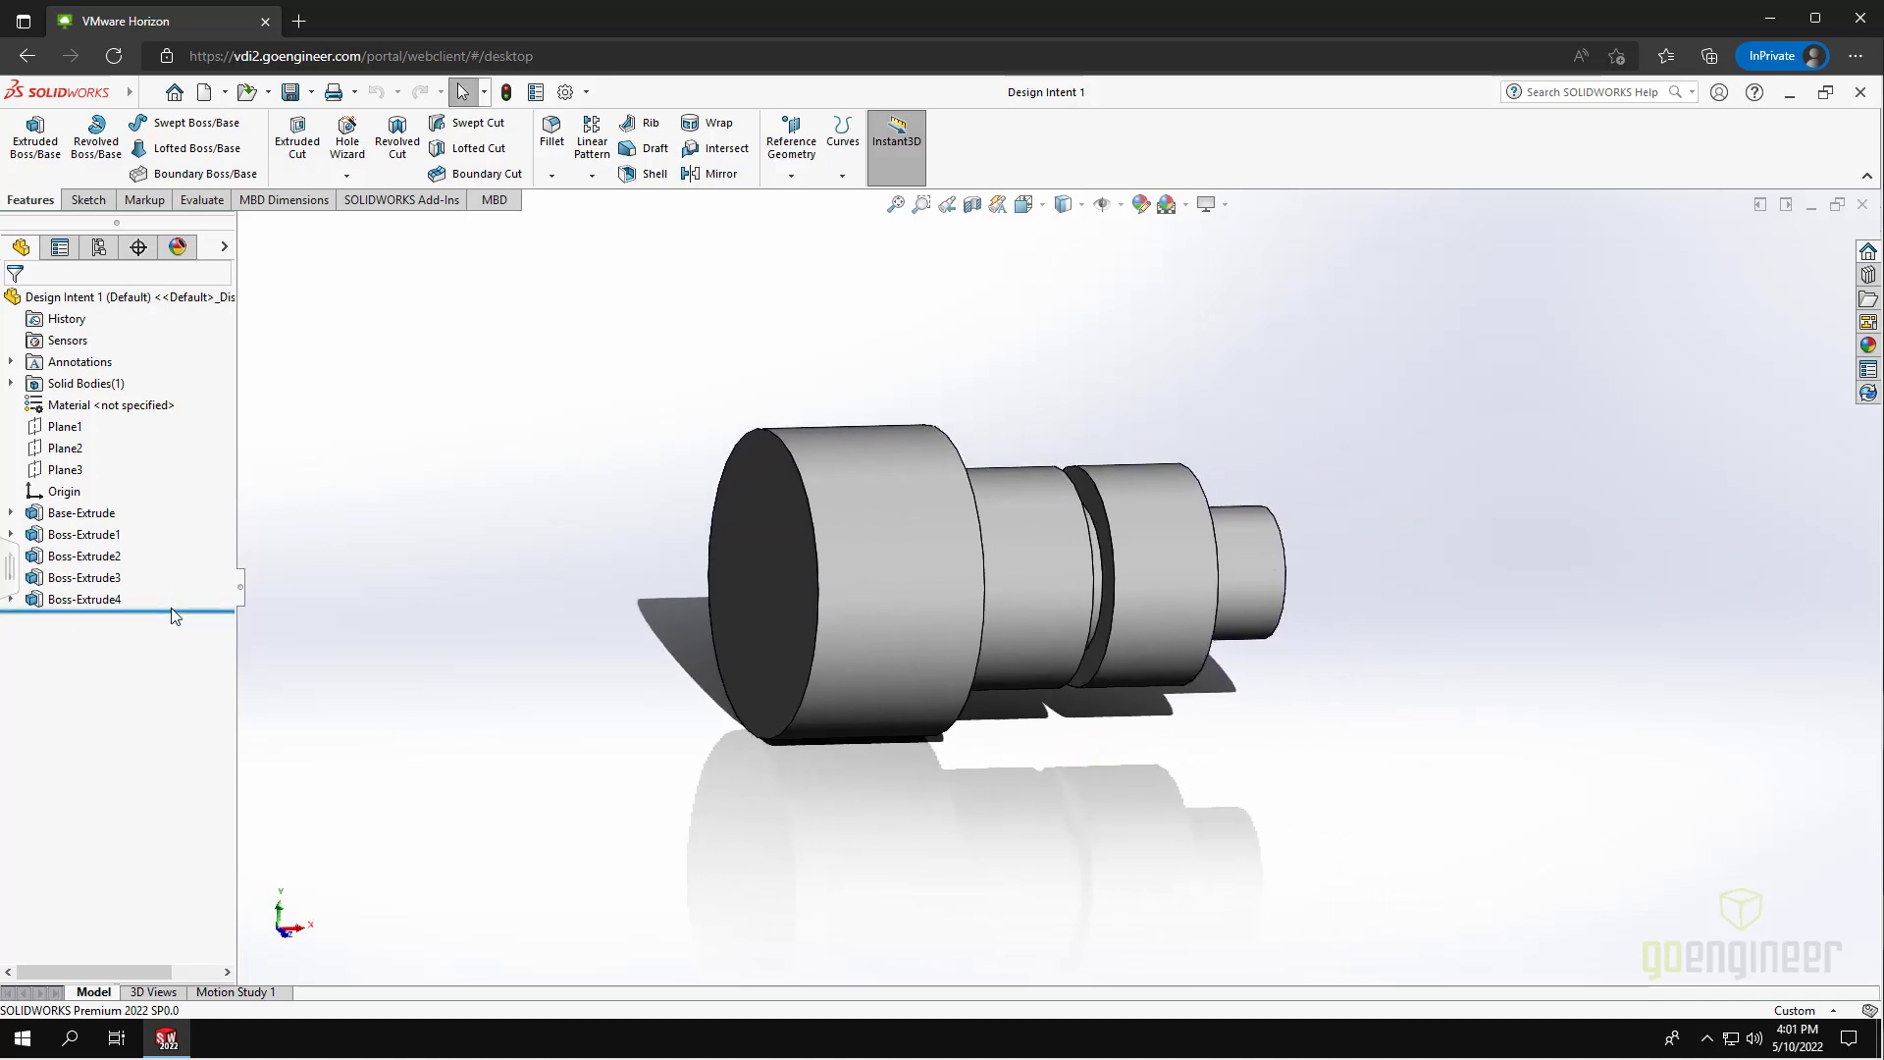
{"action": "mouse_move", "coordinate": [172, 615]}
{"action": "left_mouse_down"}
{"action": "mouse_move", "coordinate": [171, 424]}
{"action": "mouse_move", "coordinate": [160, 604]}
{"action": "left_mouse_up"}
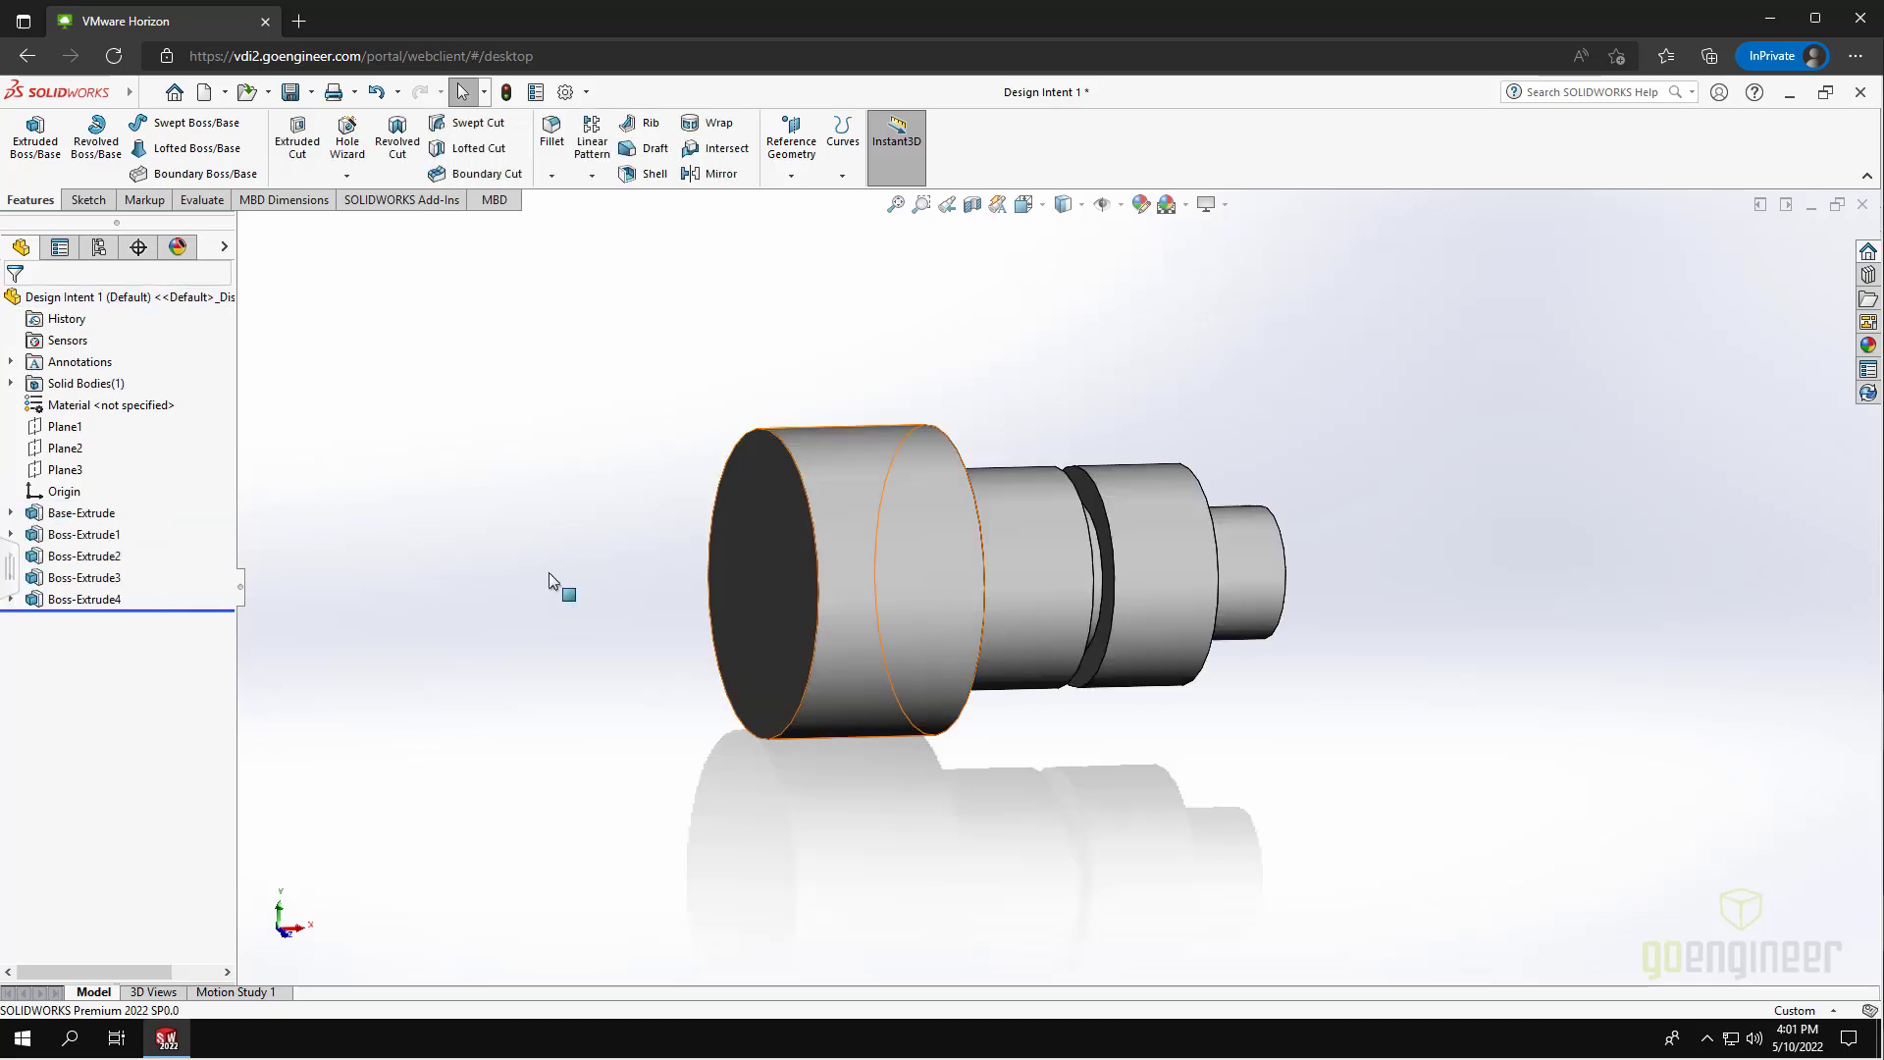
{"action": "mouse_move", "coordinate": [1401, 589]}
{"action": "left_mouse_down"}
{"action": "mouse_move", "coordinate": [1283, 618]}
{"action": "mouse_move", "coordinate": [1501, 614]}
{"action": "mouse_move", "coordinate": [1300, 648]}
{"action": "mouse_move", "coordinate": [1375, 647]}
{"action": "mouse_move", "coordinate": [1292, 690]}
{"action": "mouse_move", "coordinate": [1308, 703]}
{"action": "left_mouse_up"}
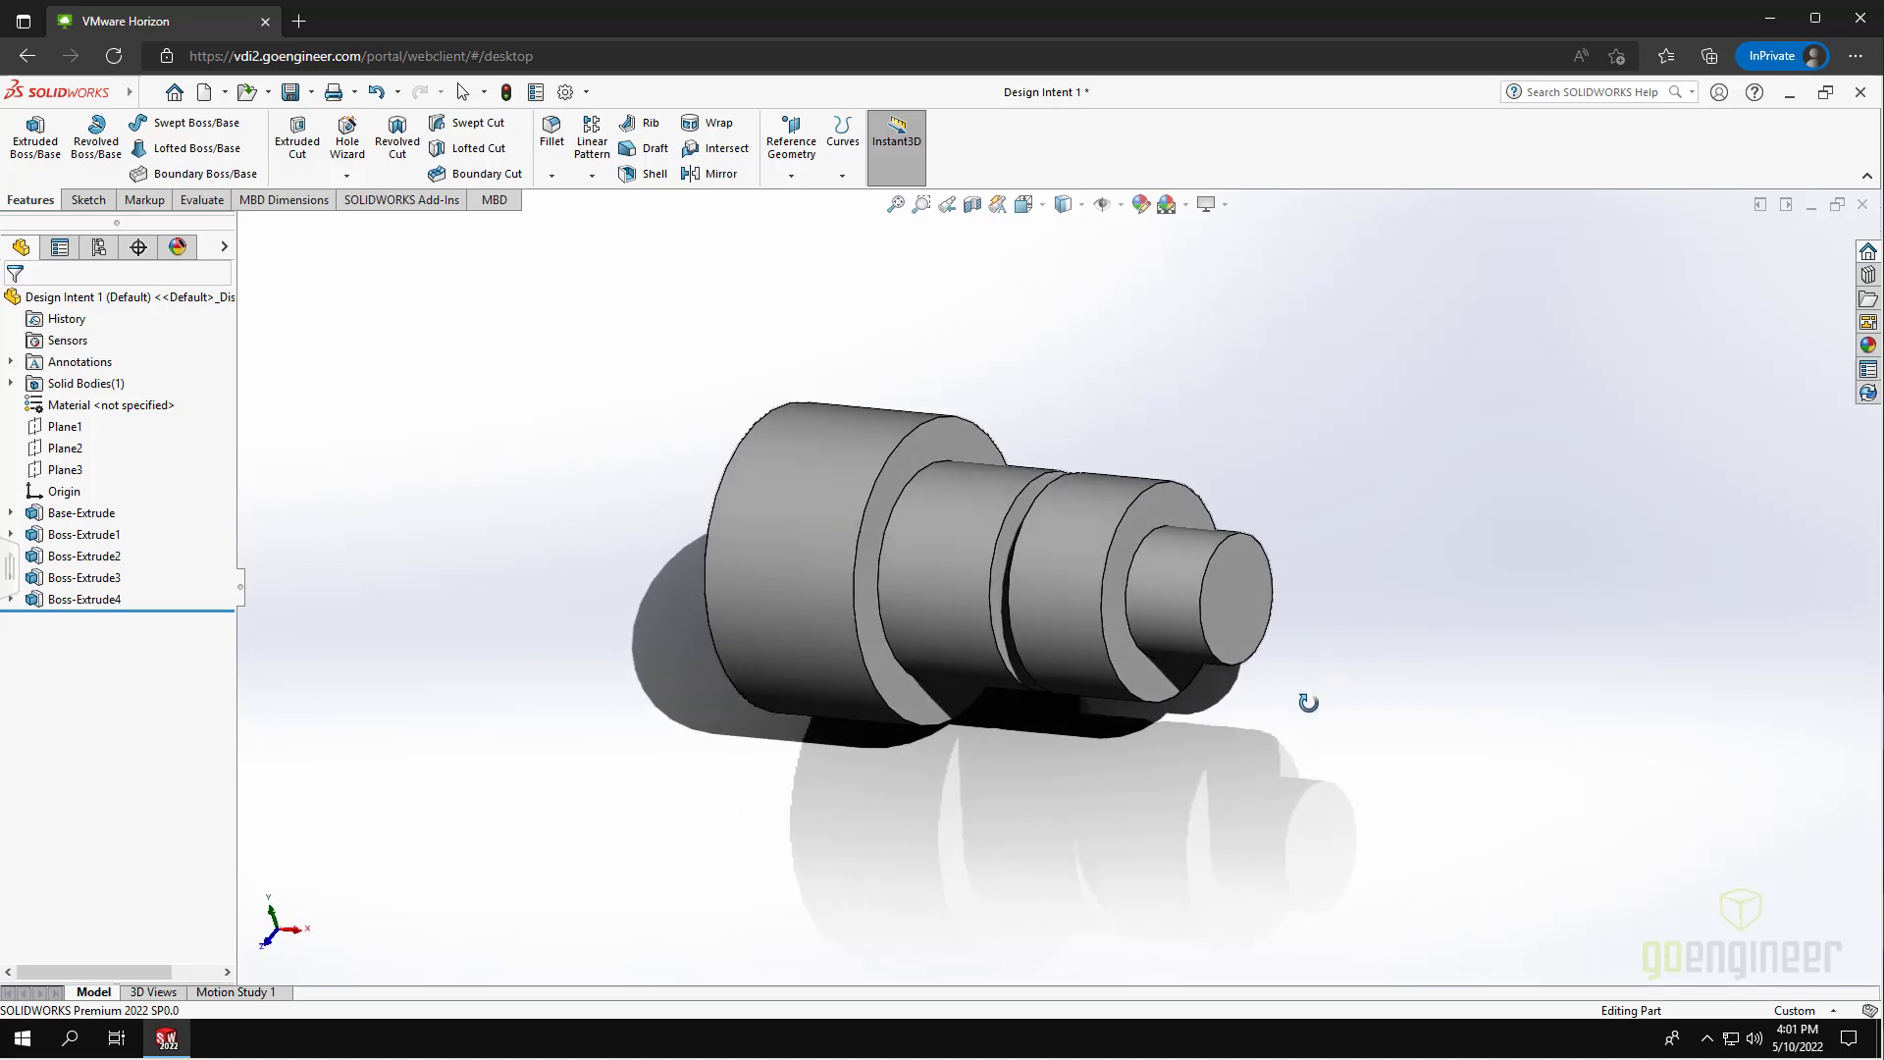
Close Design Intent 1 without saving and quit SOLIDWORKS.
{"action": "key", "text": "Escape"}
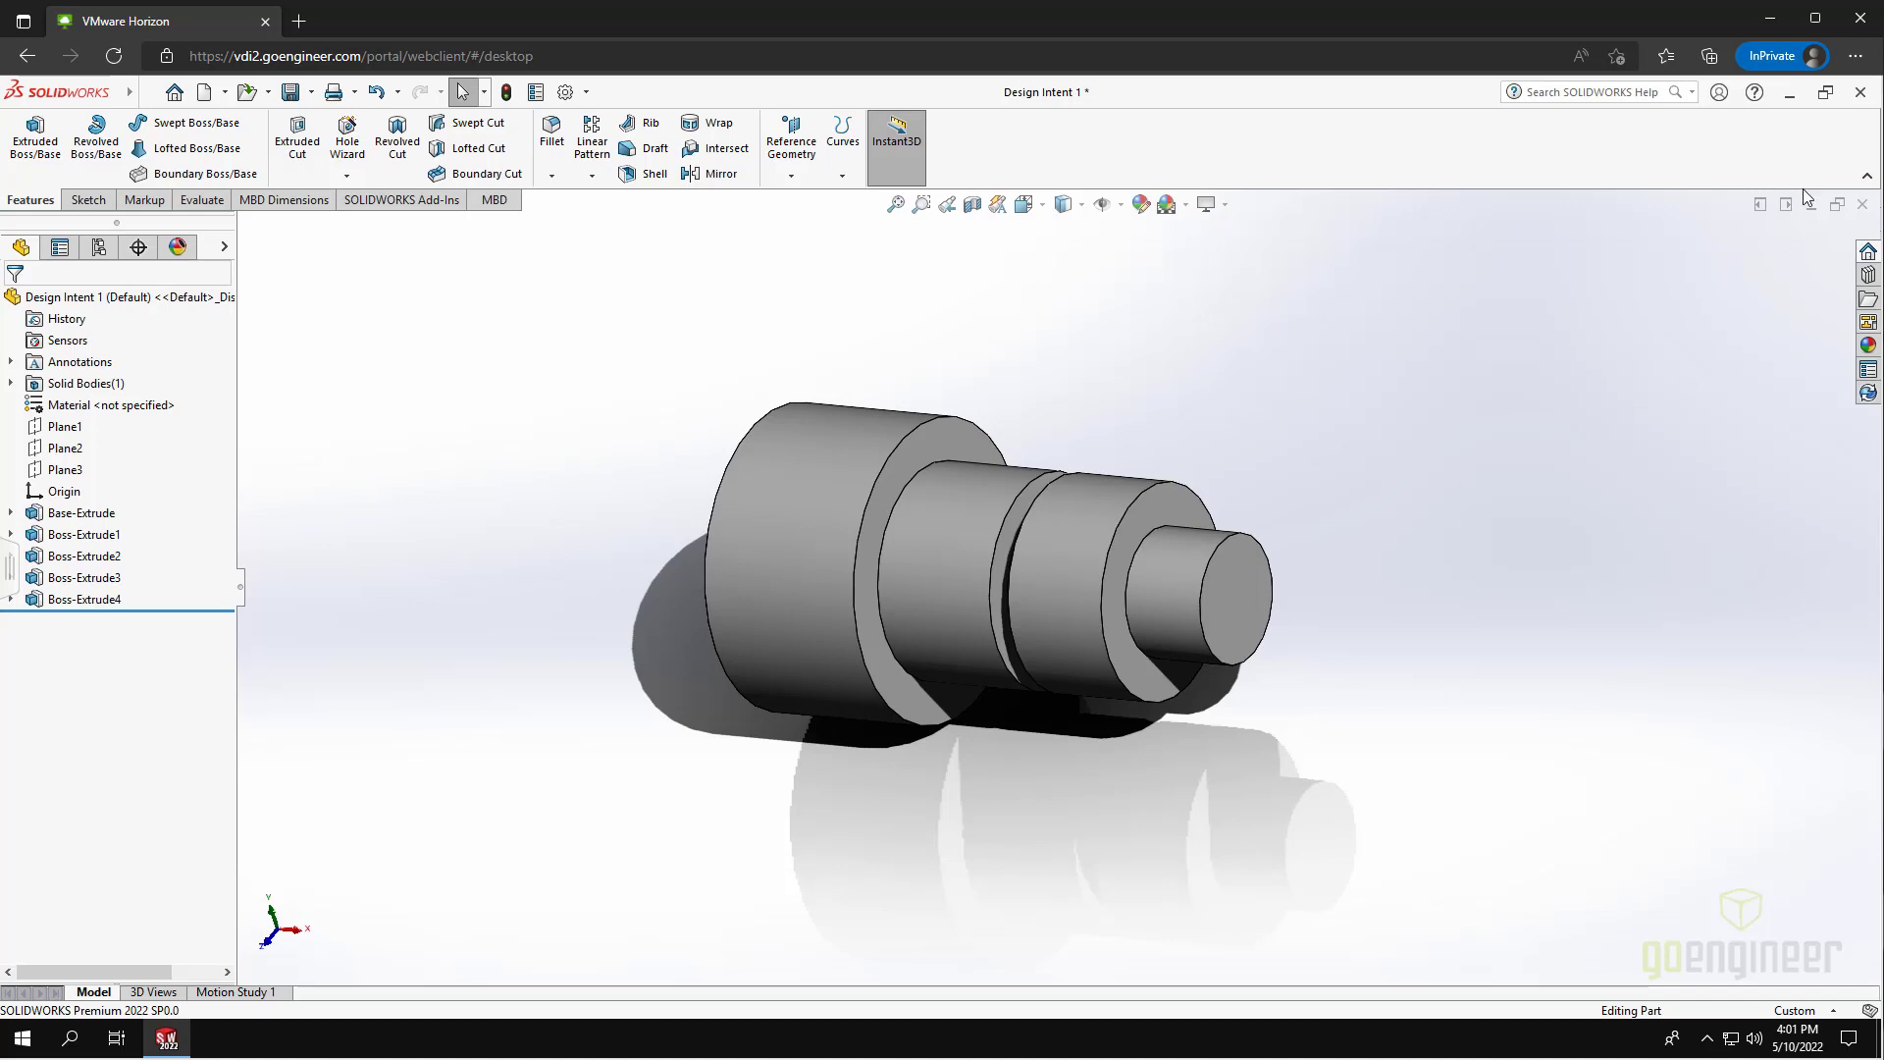
{"action": "left_click", "coordinate": [1863, 203]}
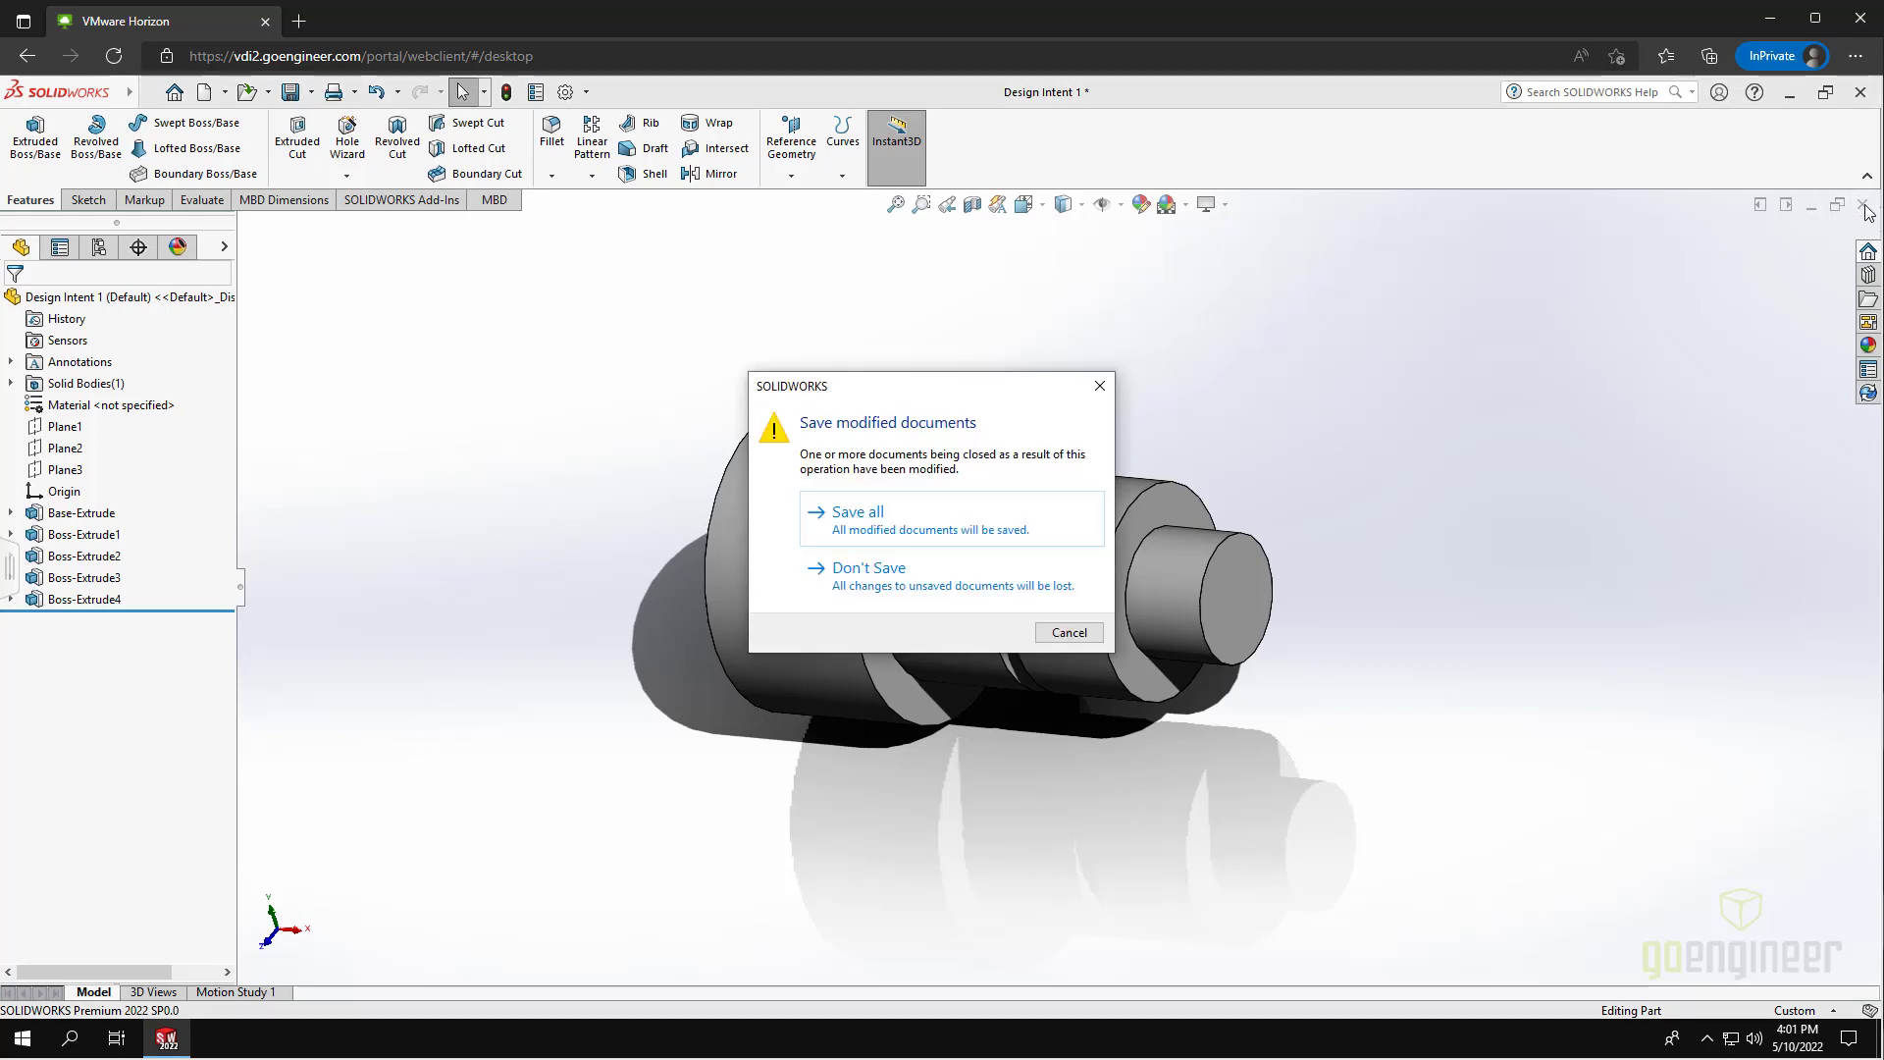
{"action": "left_click", "coordinate": [918, 579]}
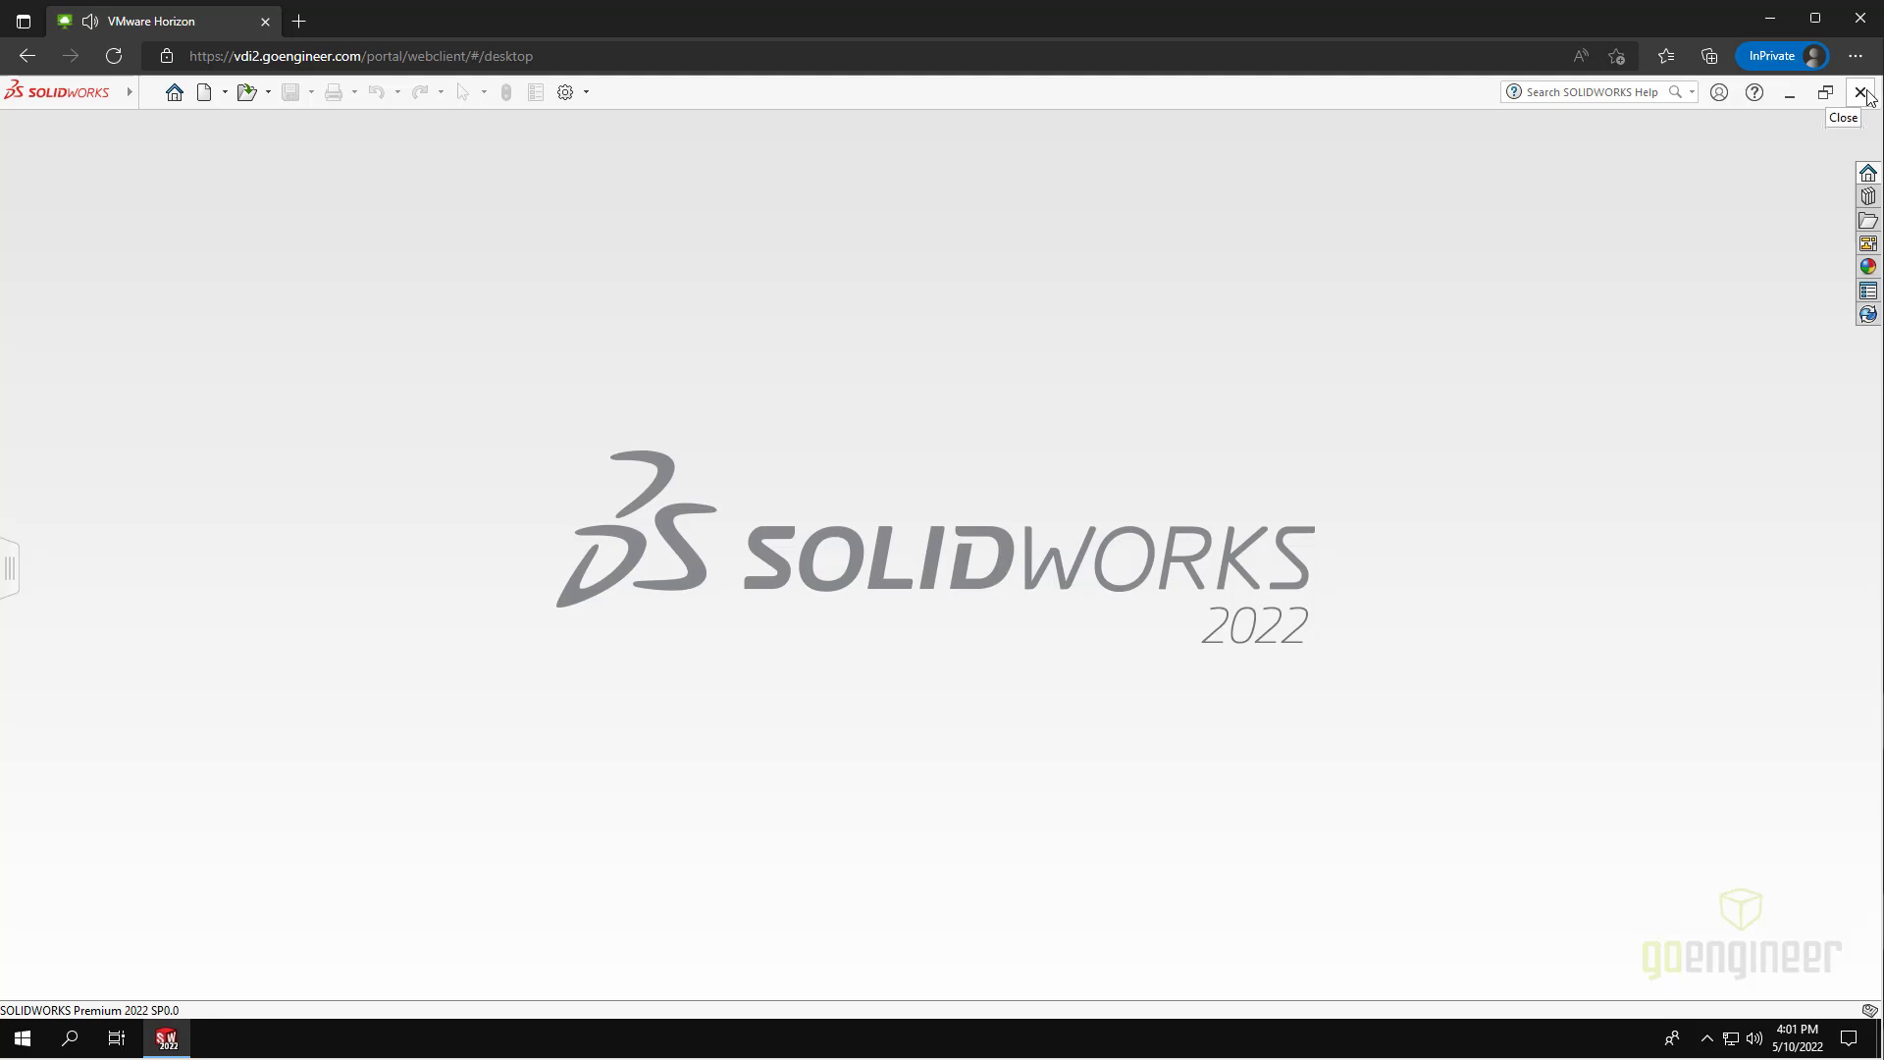
{"action": "left_click", "coordinate": [1868, 96]}
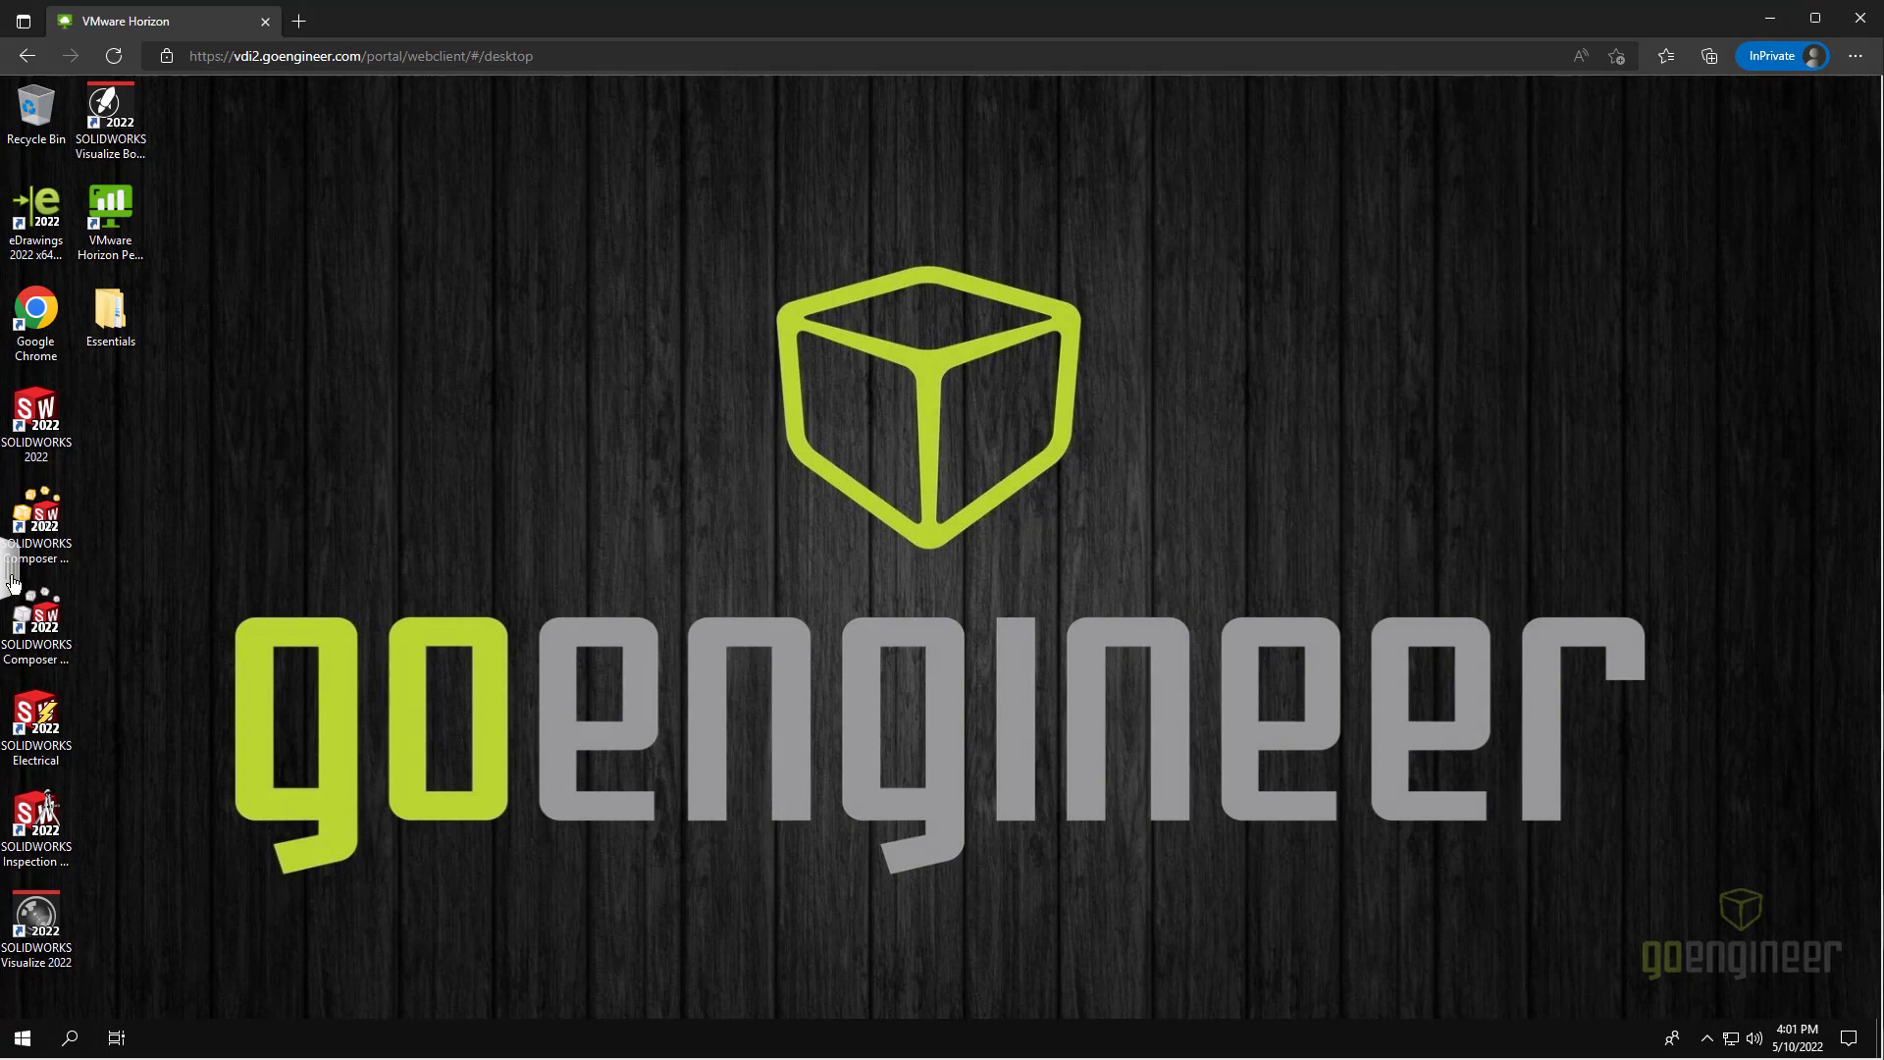
Log off the remote SOLIDWORKS desktop from the Horizon sidebar, then choose Log out.
{"action": "left_click", "coordinate": [12, 579]}
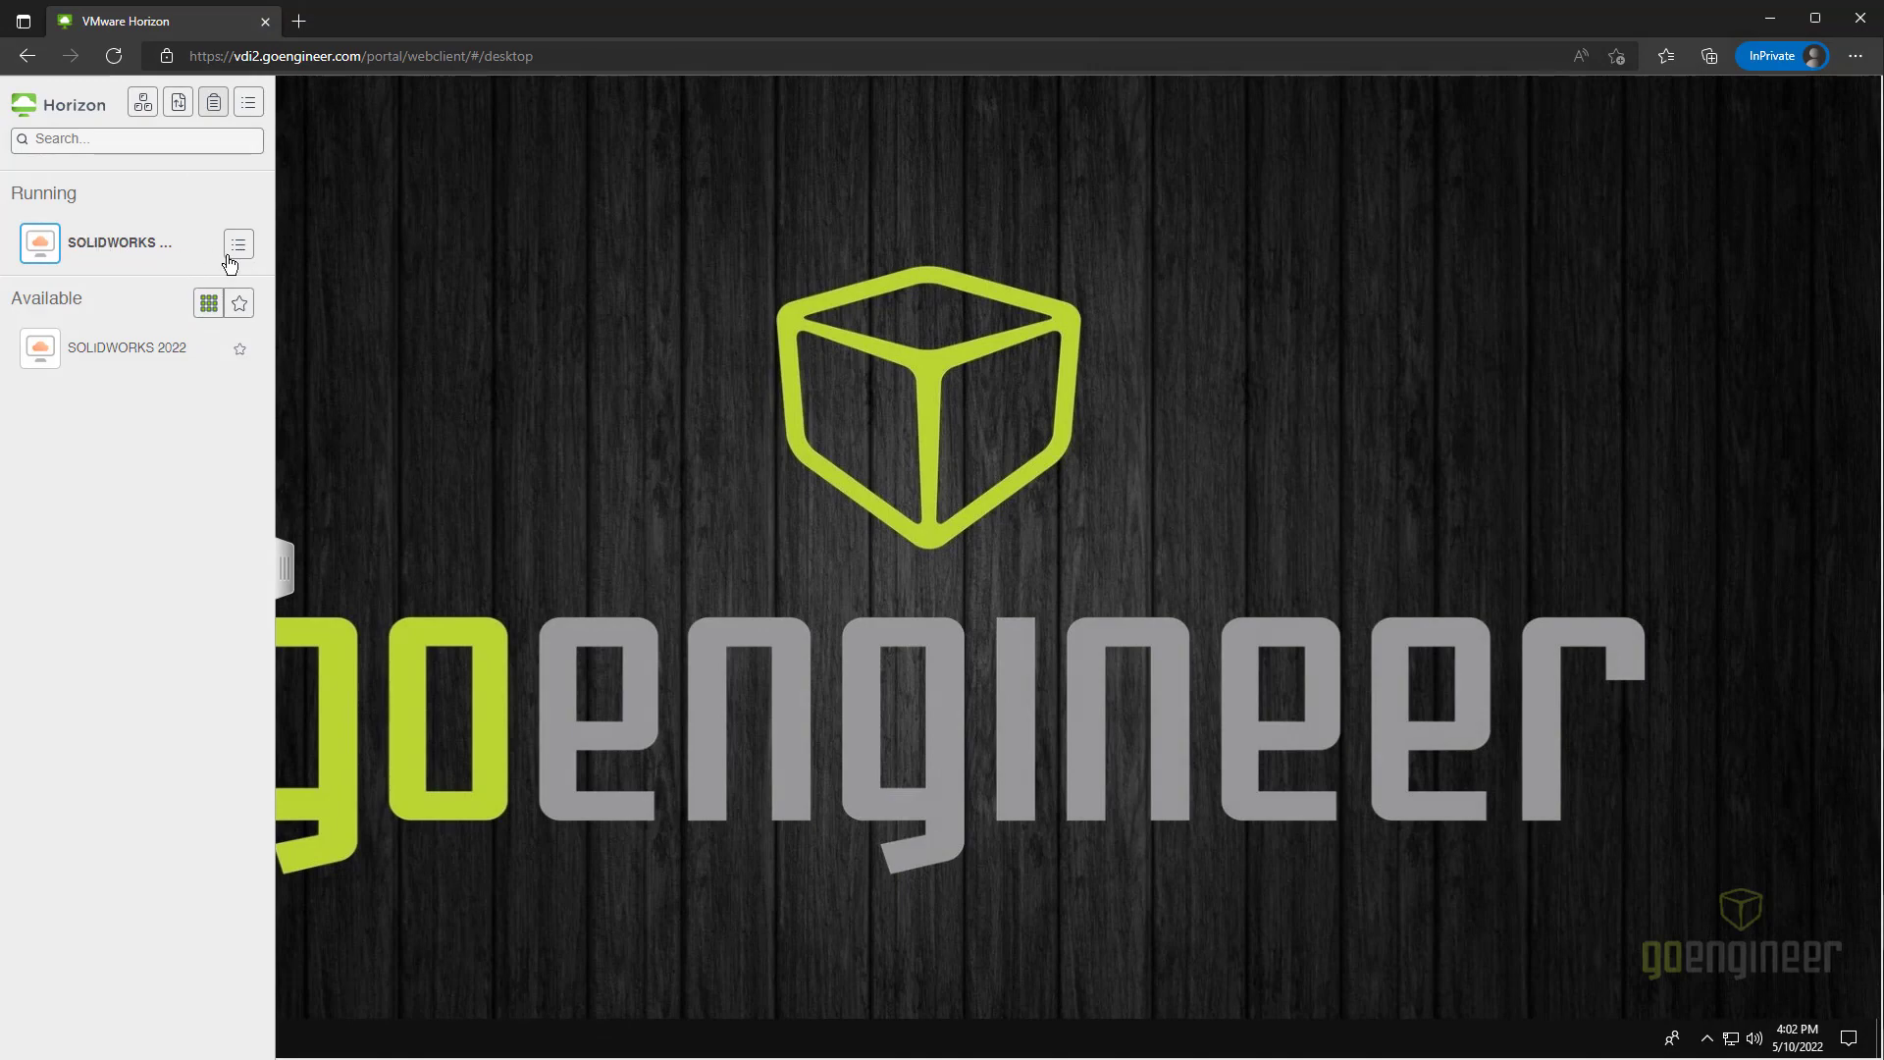
{"action": "left_click", "coordinate": [238, 247]}
{"action": "left_click", "coordinate": [313, 253]}
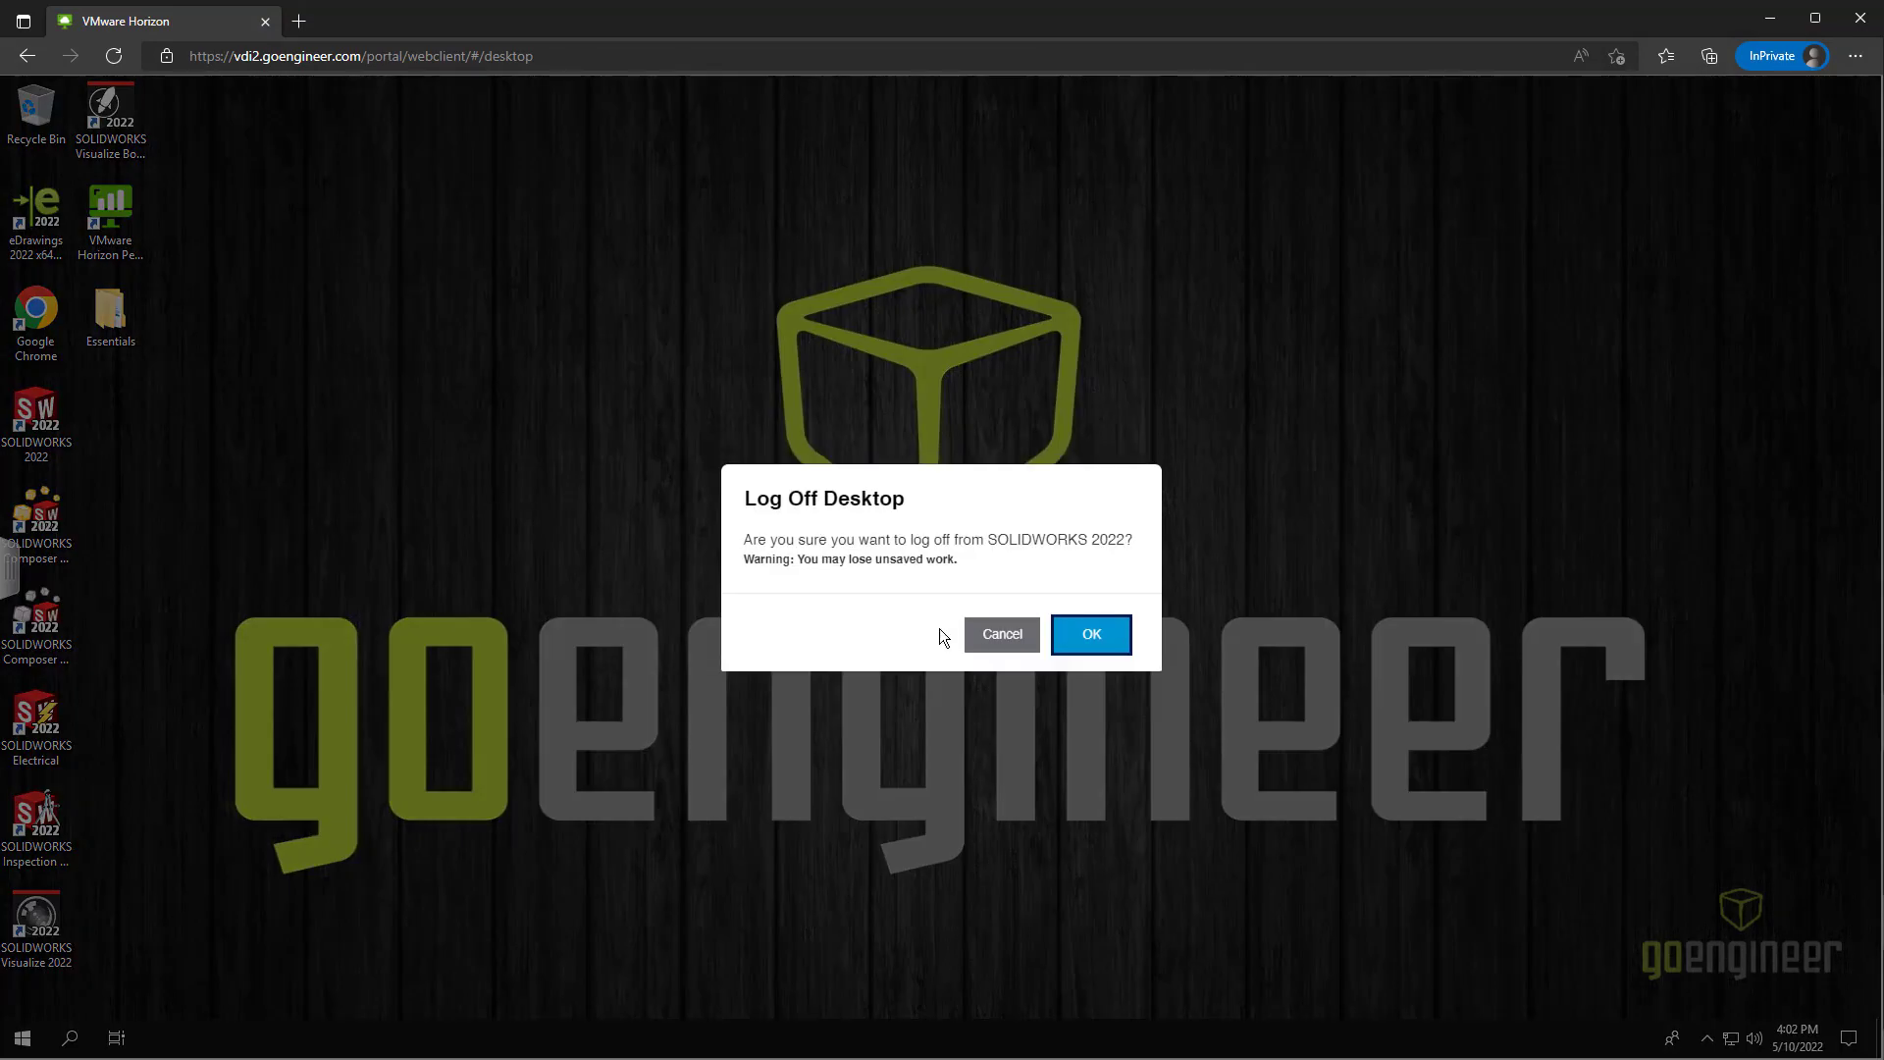
{"action": "left_click", "coordinate": [1089, 638]}
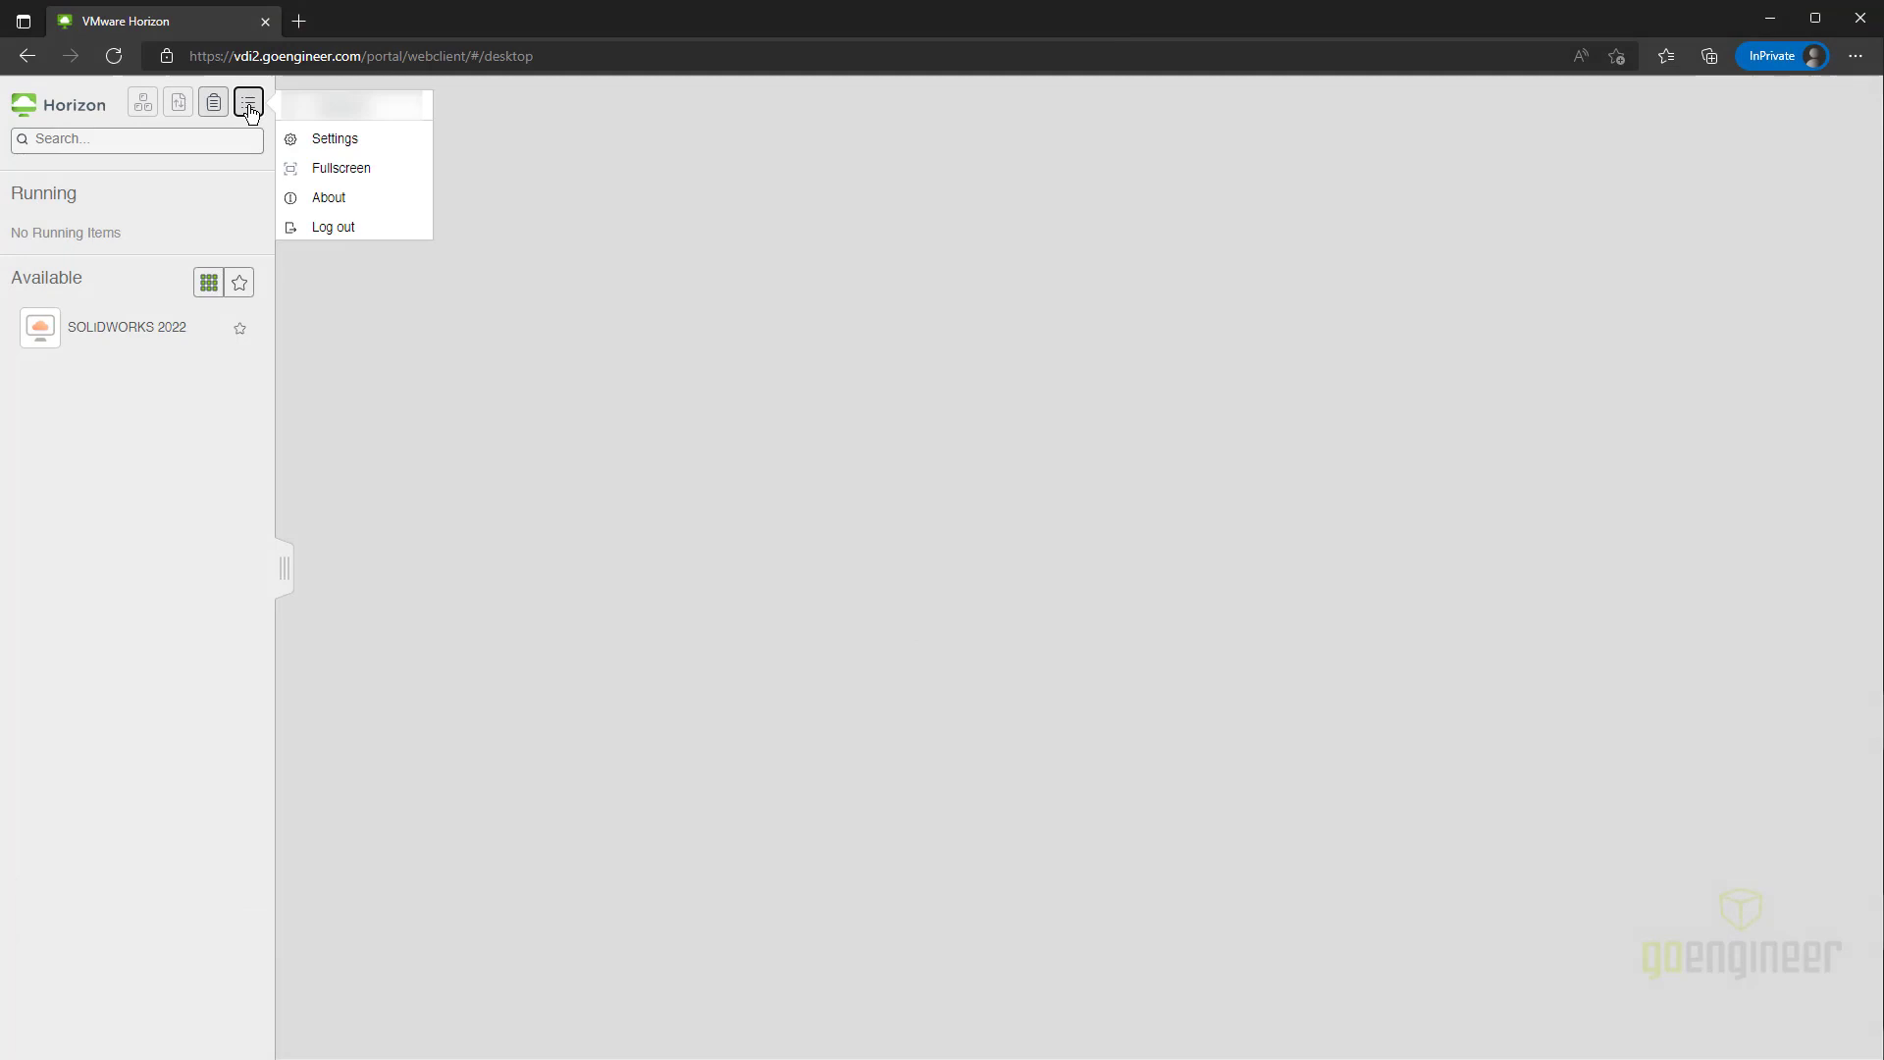
{"action": "left_click", "coordinate": [373, 230]}
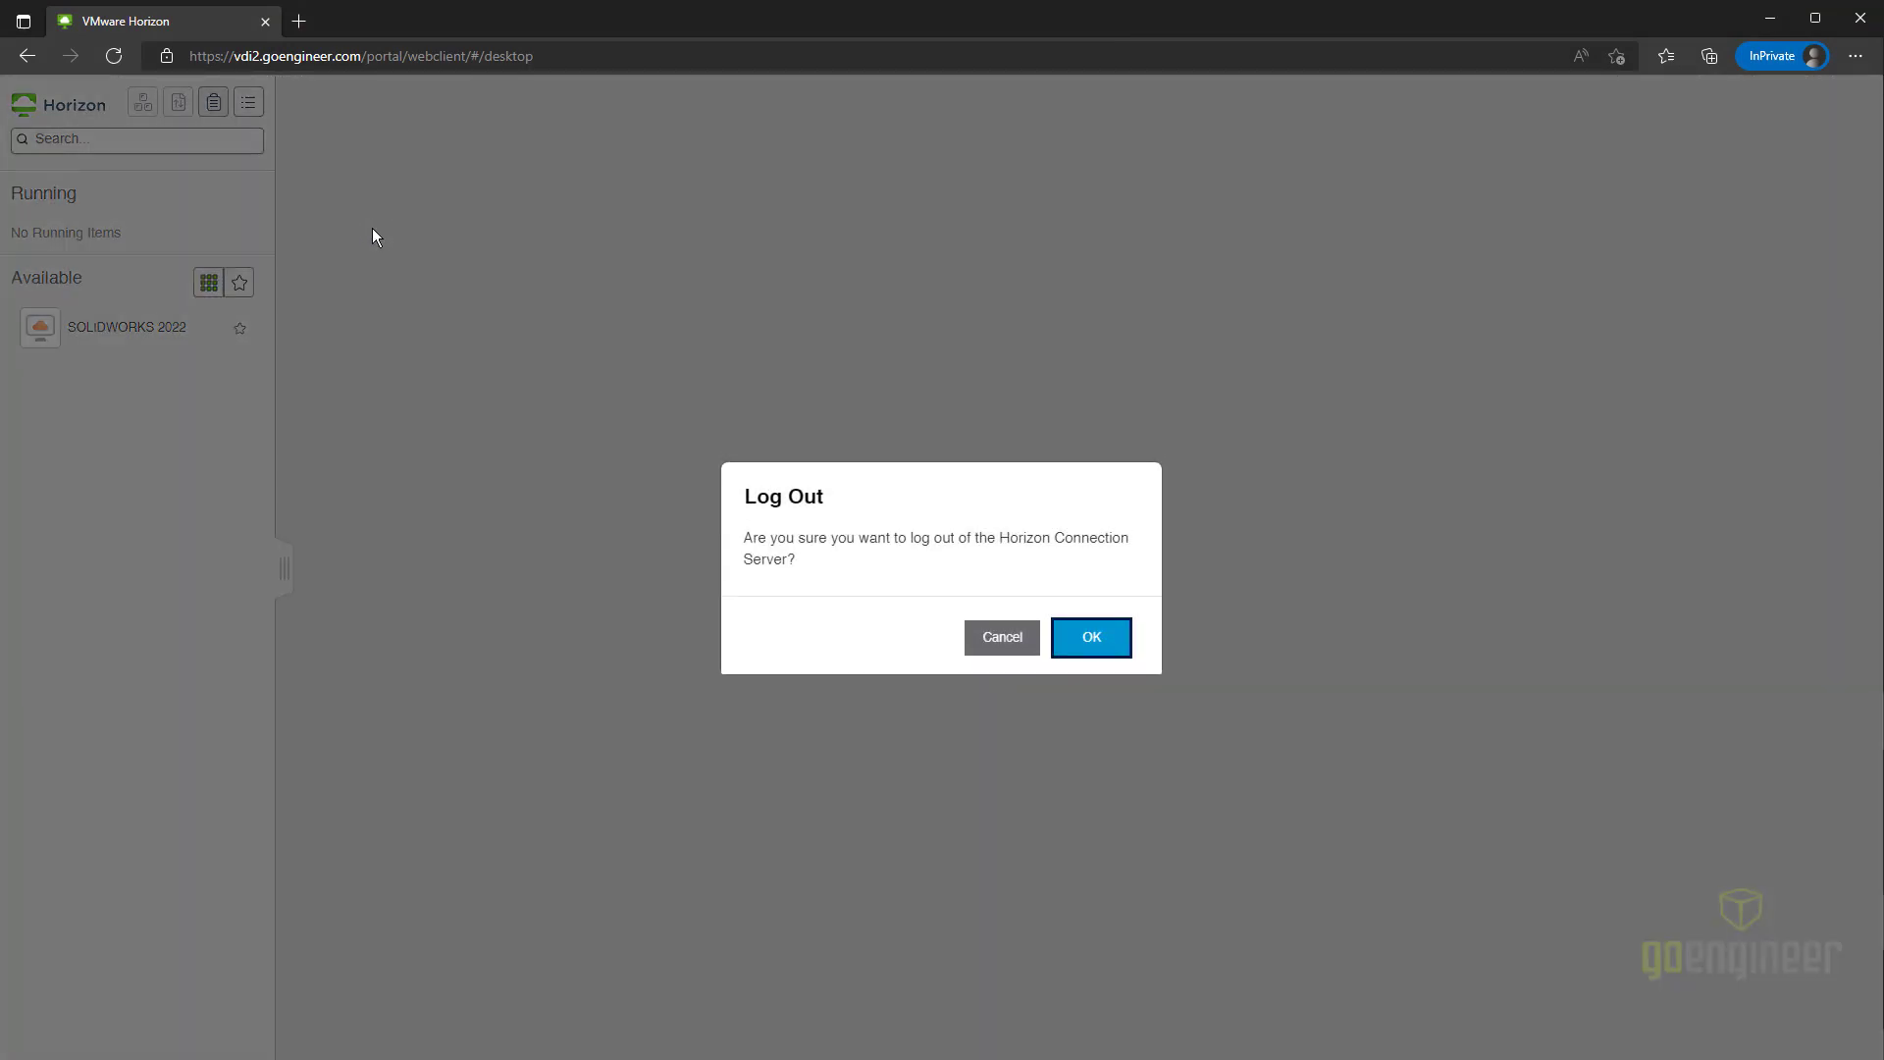
Confirm the Horizon Connection Server log-out with OK.
{"action": "left_click", "coordinate": [1093, 638]}
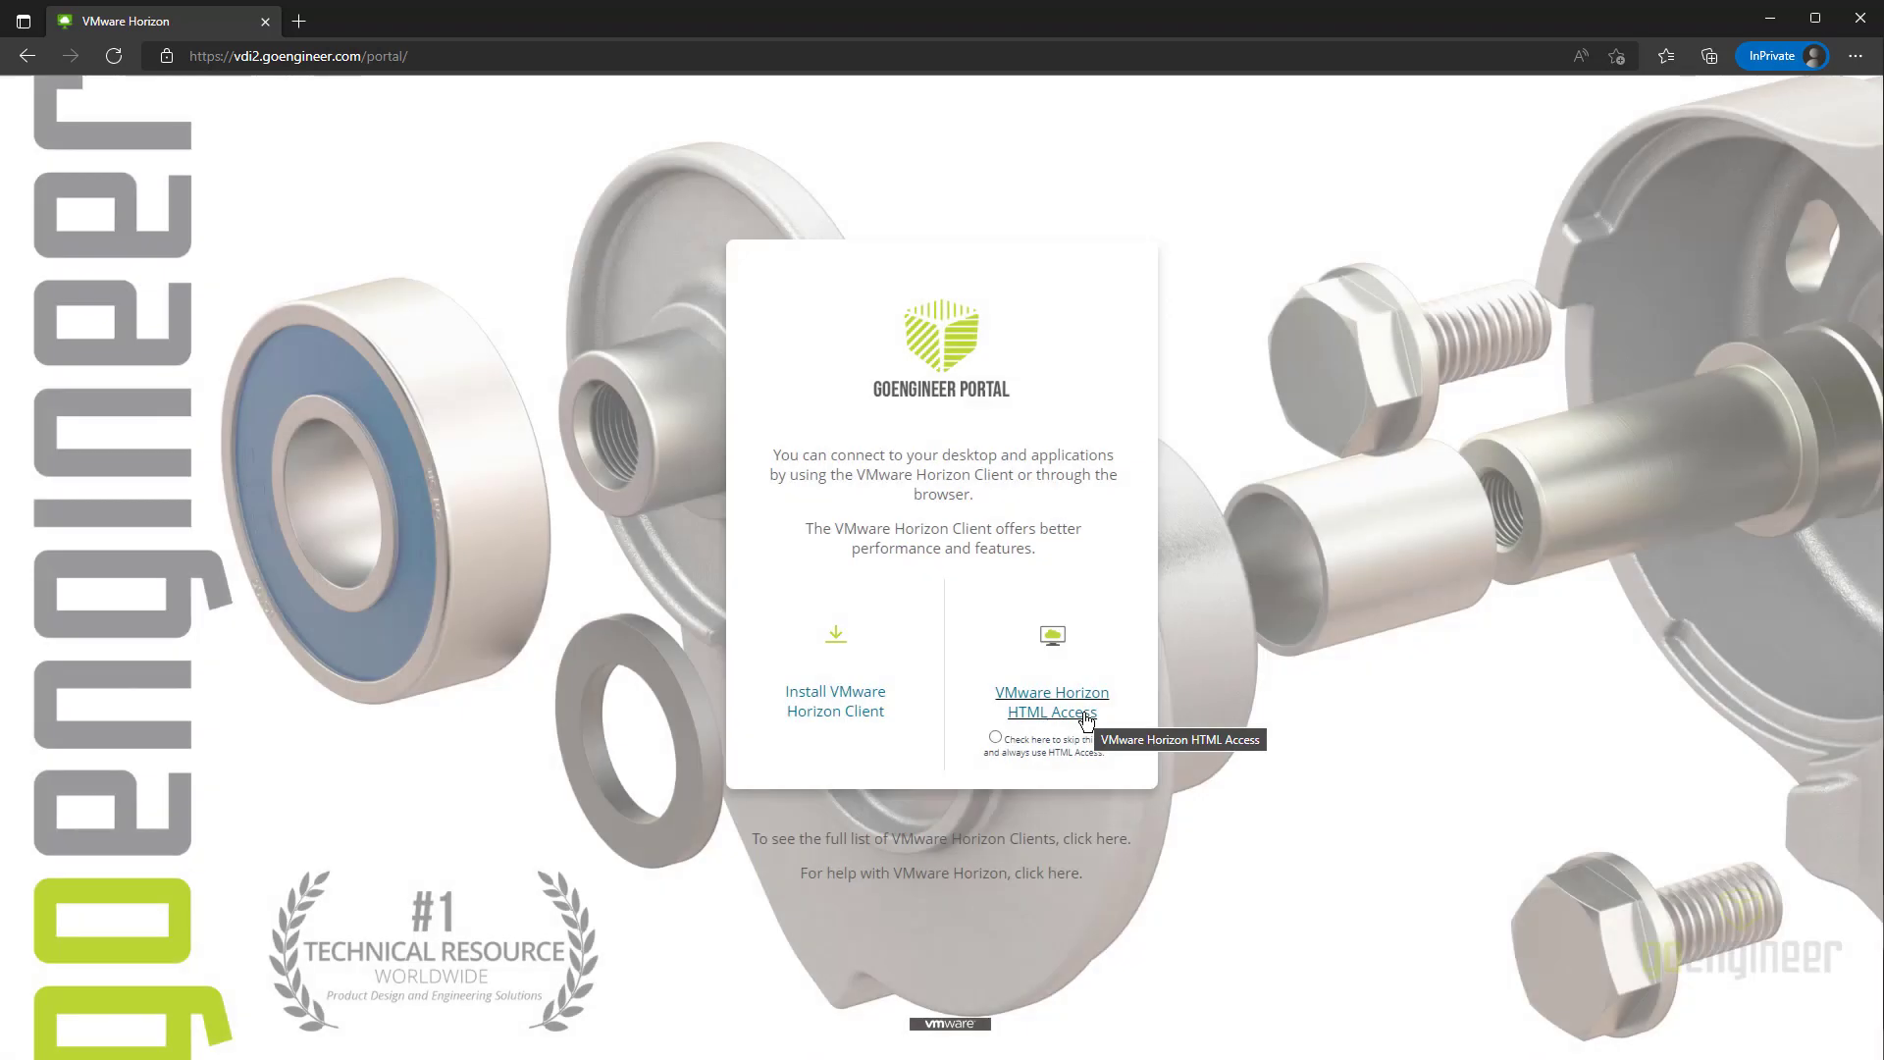